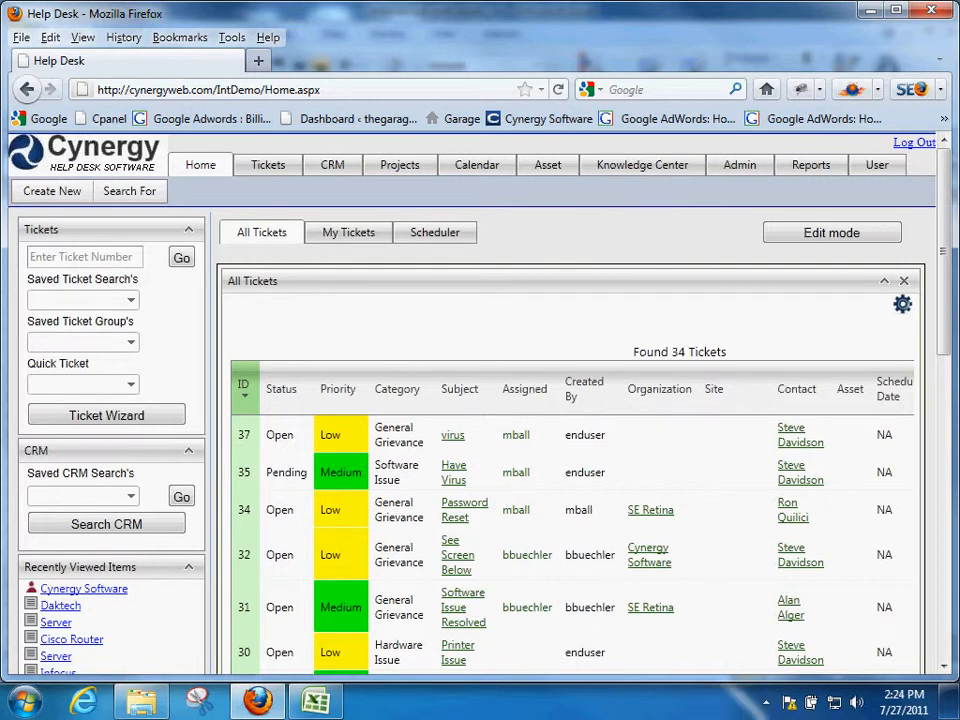
Switch to the Internal List-with assets_csv workbook in Excel and fit the Company column's width to its contents
{"action": "left_click", "coordinate": [317, 528]}
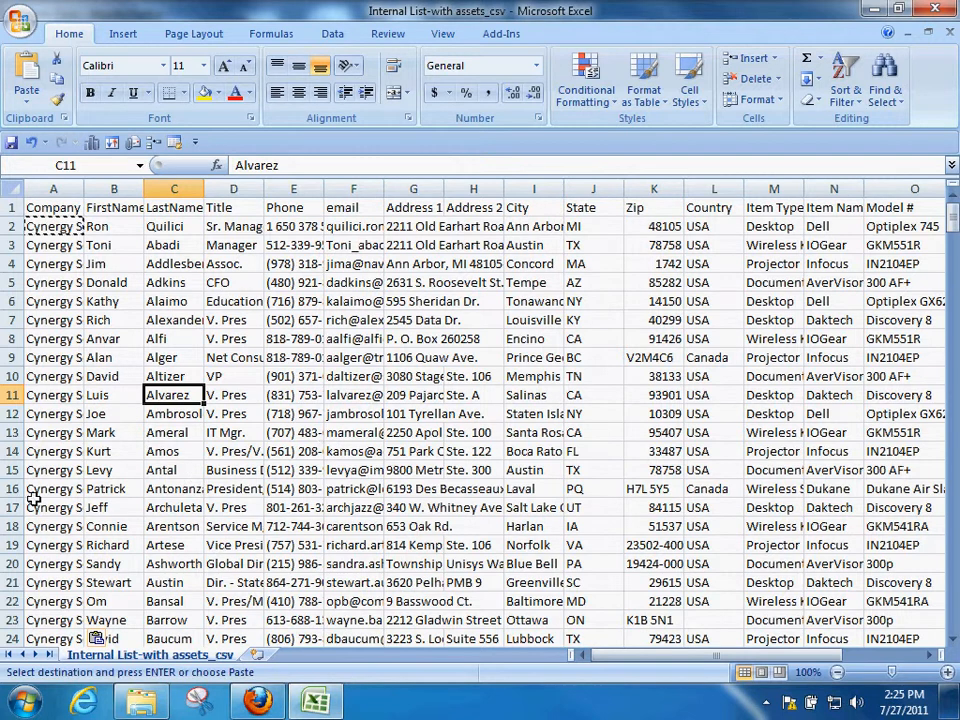
{"action": "double_click", "coordinate": [85, 188]}
{"action": "left_click_drag", "start_coordinate": [77, 282], "coordinate": [77, 300]}
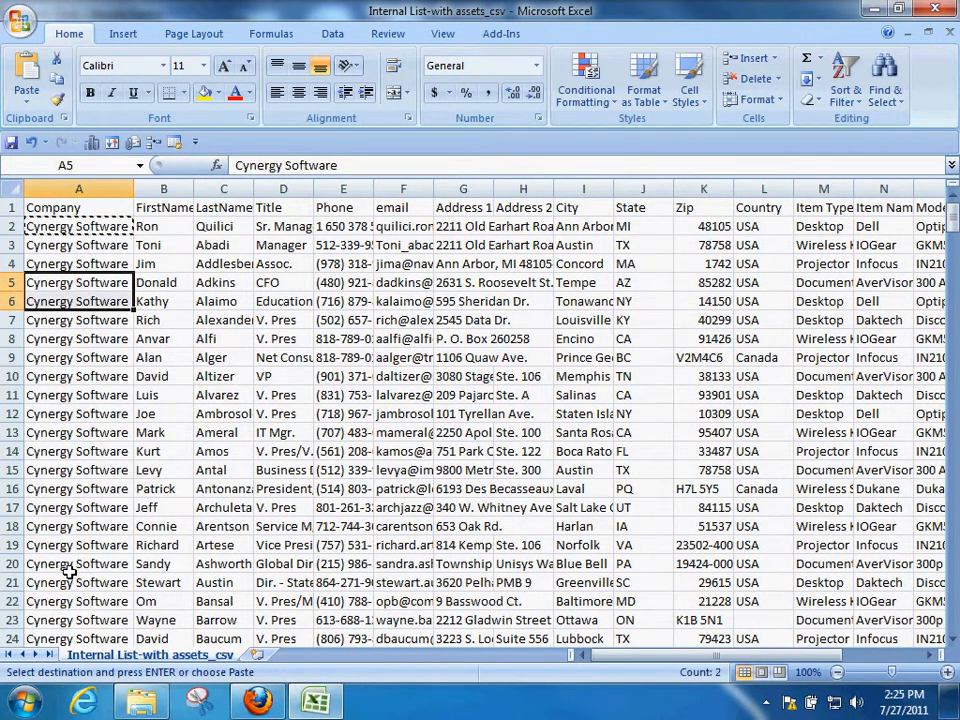
Examine the list's contact columns and the asset columns through Serial # and Purchase Date
{"action": "left_click", "coordinate": [176, 245]}
{"action": "left_click", "coordinate": [212, 262]}
{"action": "left_click", "coordinate": [268, 262]}
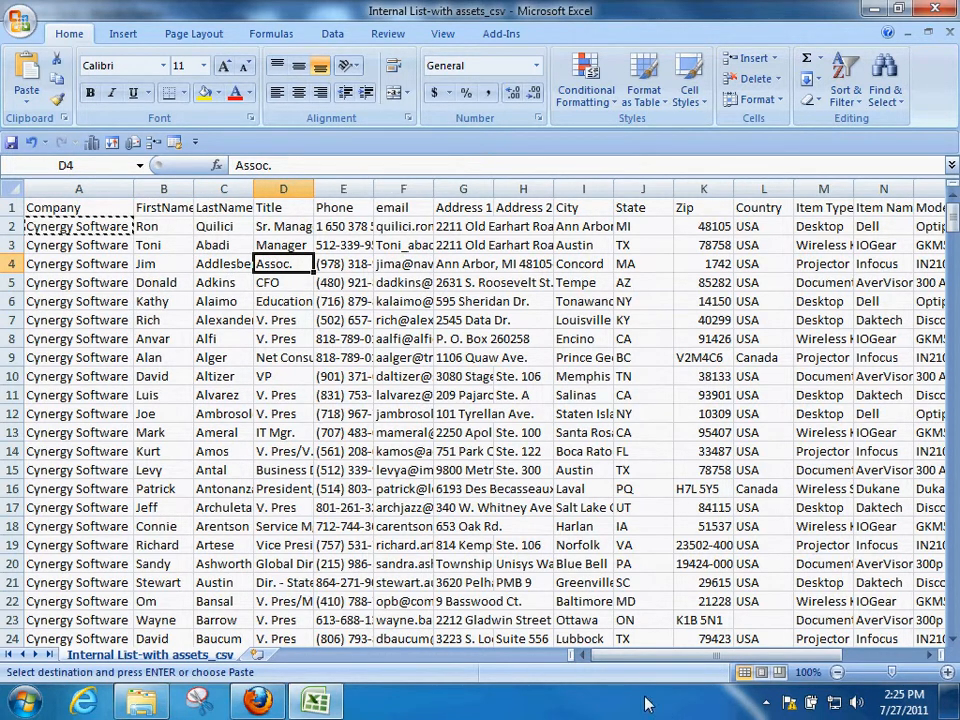
{"action": "left_click", "coordinate": [929, 655]}
{"action": "left_click", "coordinate": [929, 655]}
{"action": "left_click", "coordinate": [929, 655]}
{"action": "left_click", "coordinate": [929, 655]}
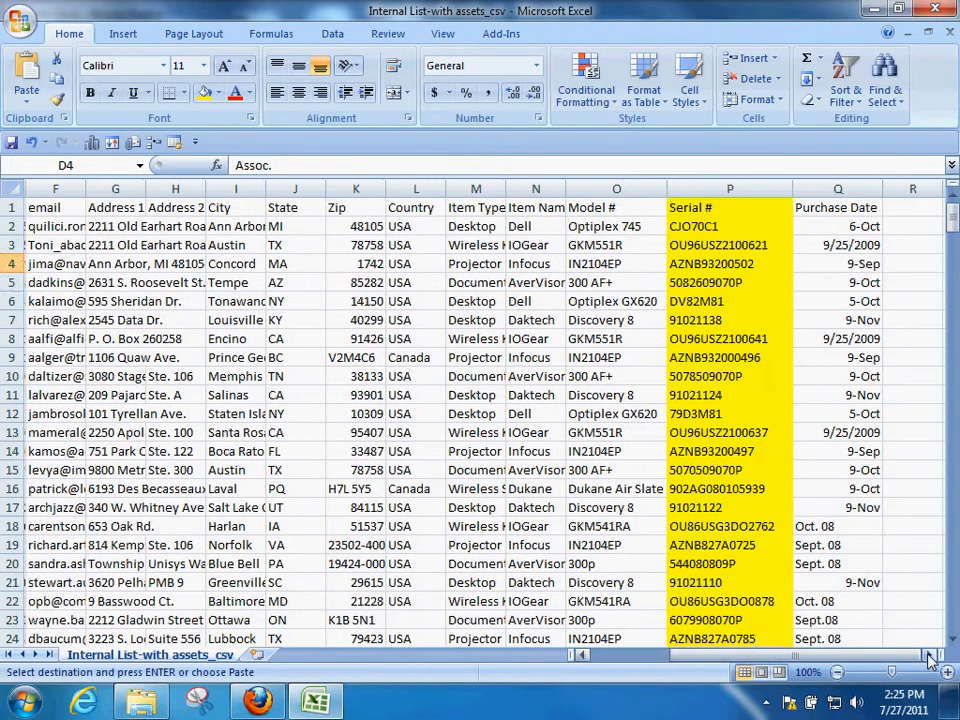
{"action": "left_click", "coordinate": [929, 655]}
{"action": "left_click", "coordinate": [929, 655]}
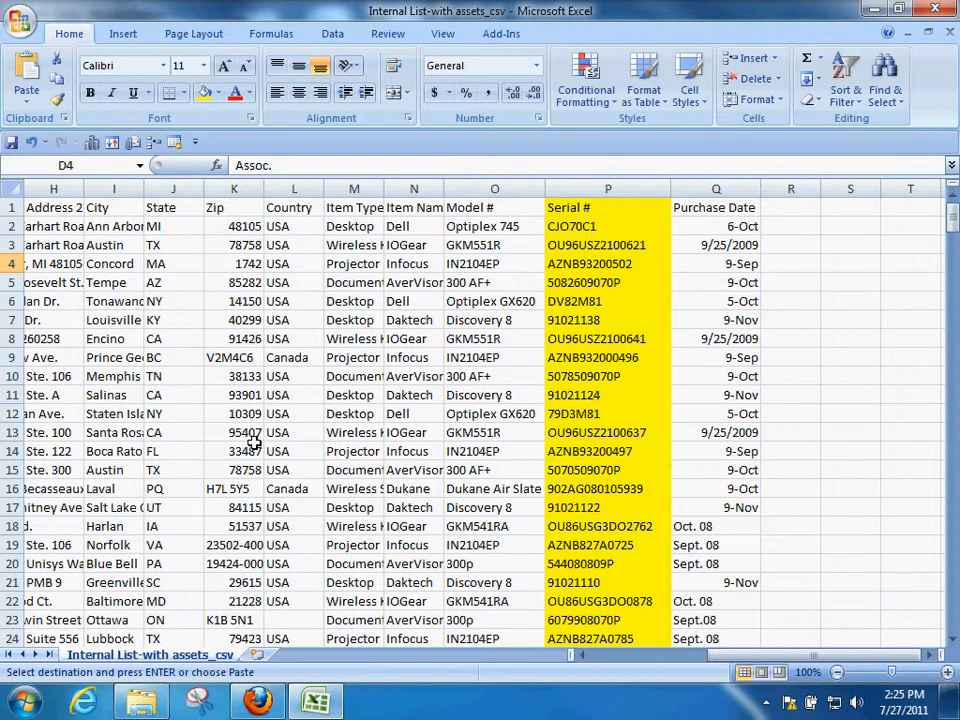
{"action": "left_click", "coordinate": [605, 251]}
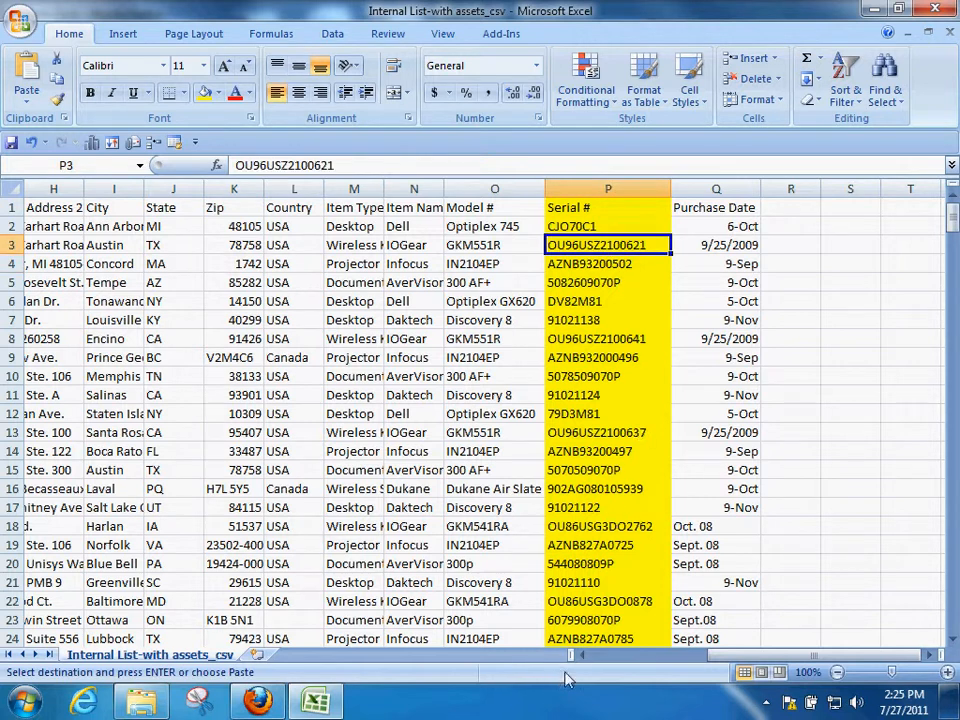
Fit the email column's width to its contents and select one of the email cells
{"action": "left_click", "coordinate": [578, 656]}
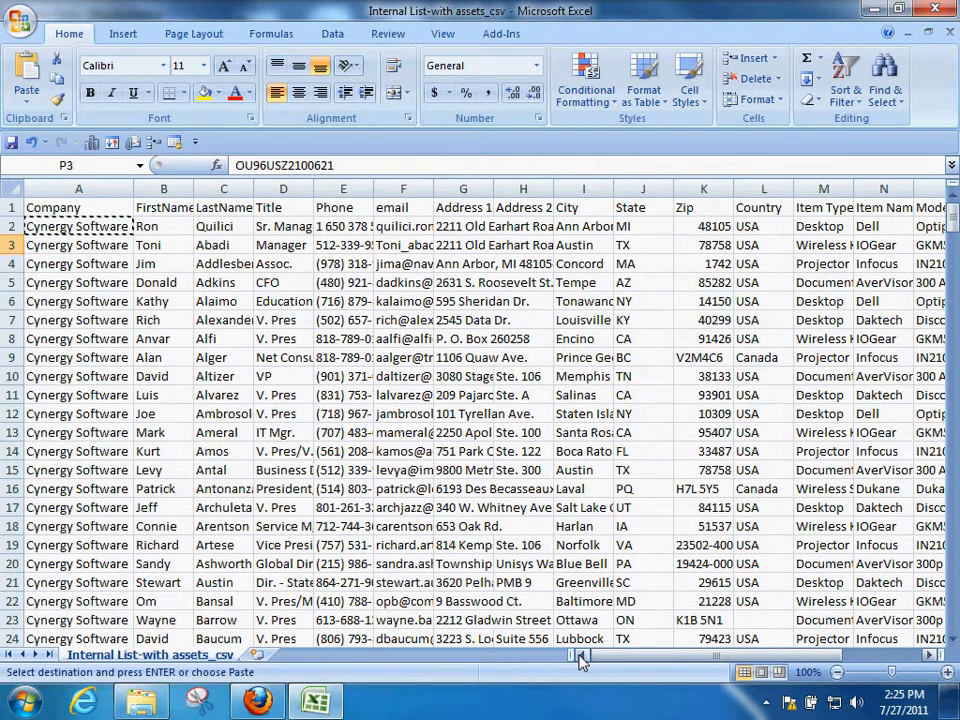
{"action": "double_click", "coordinate": [432, 191]}
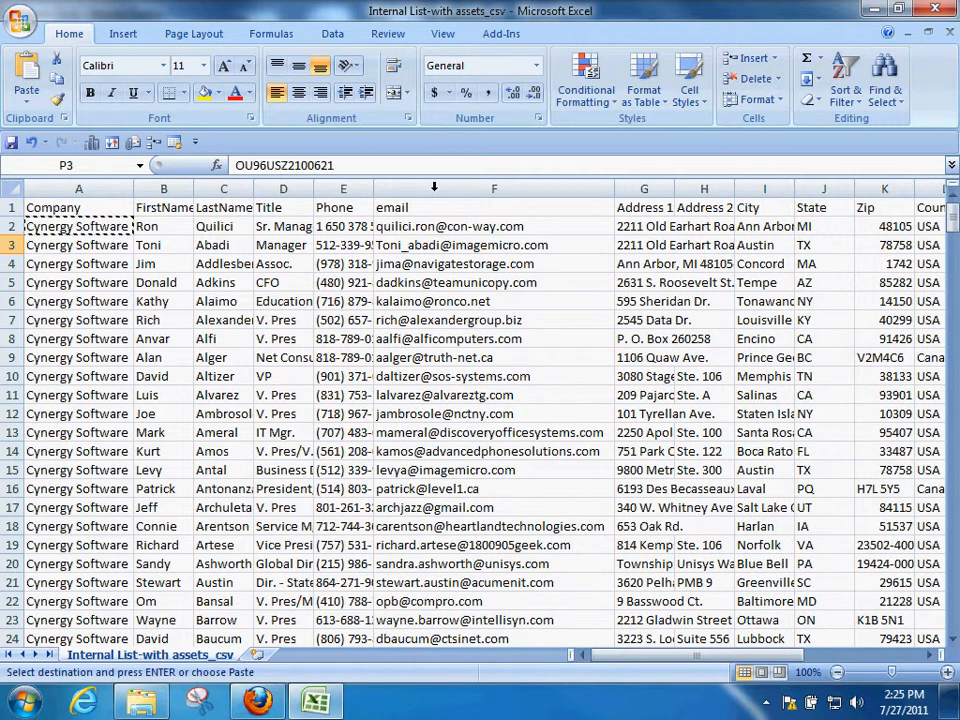
{"action": "left_click", "coordinate": [424, 301]}
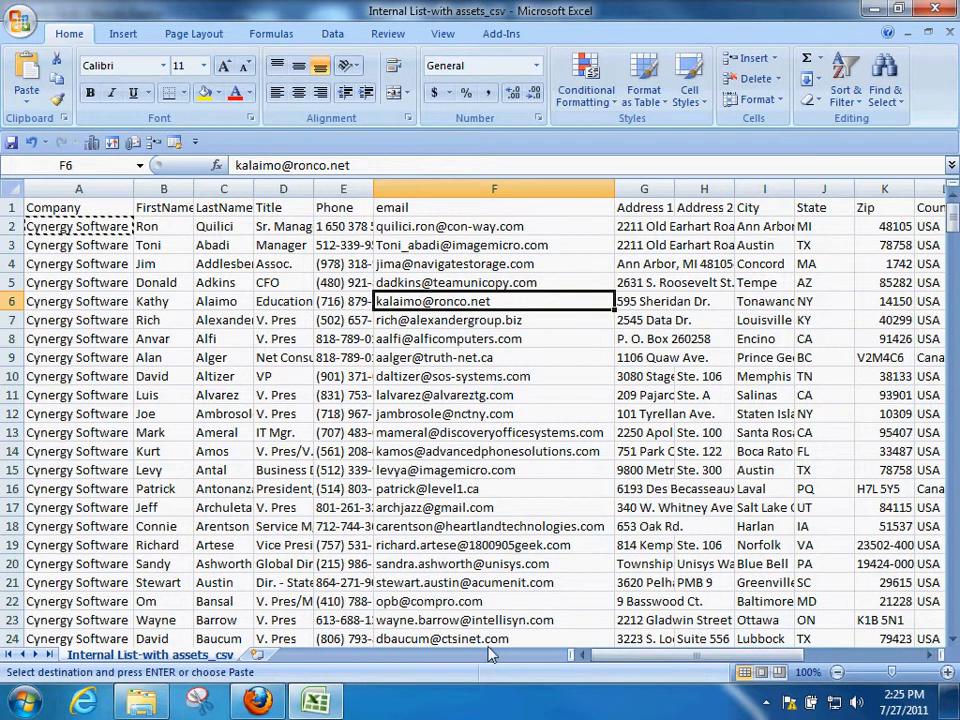
Switch to the Cynergy help desk in Firefox and open the CRM list import dialog
{"action": "left_click", "coordinate": [258, 703]}
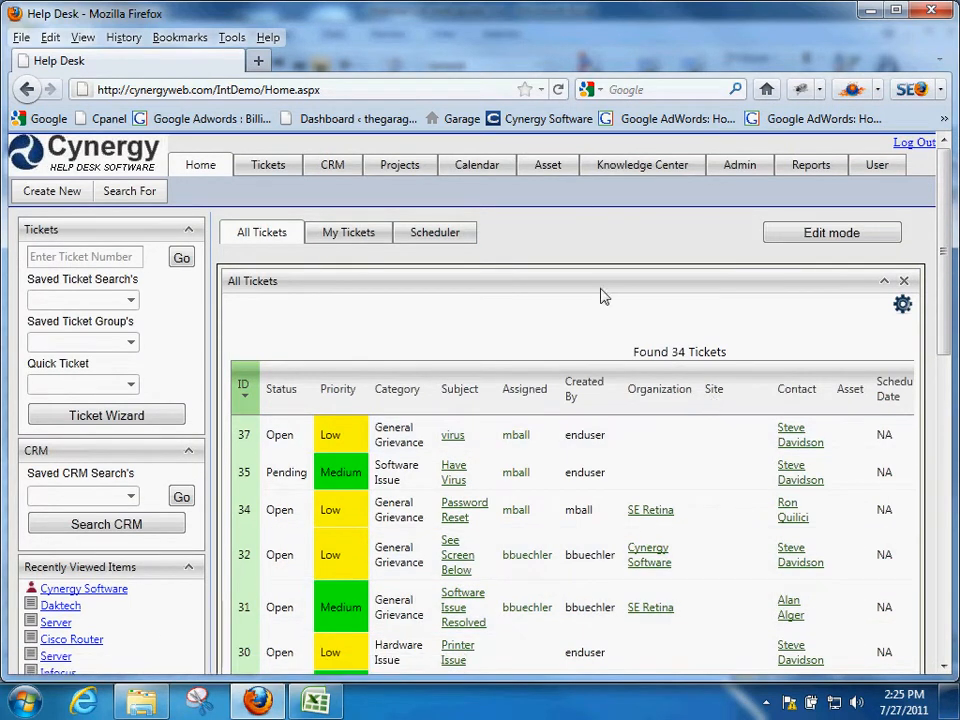
{"action": "left_click", "coordinate": [333, 167]}
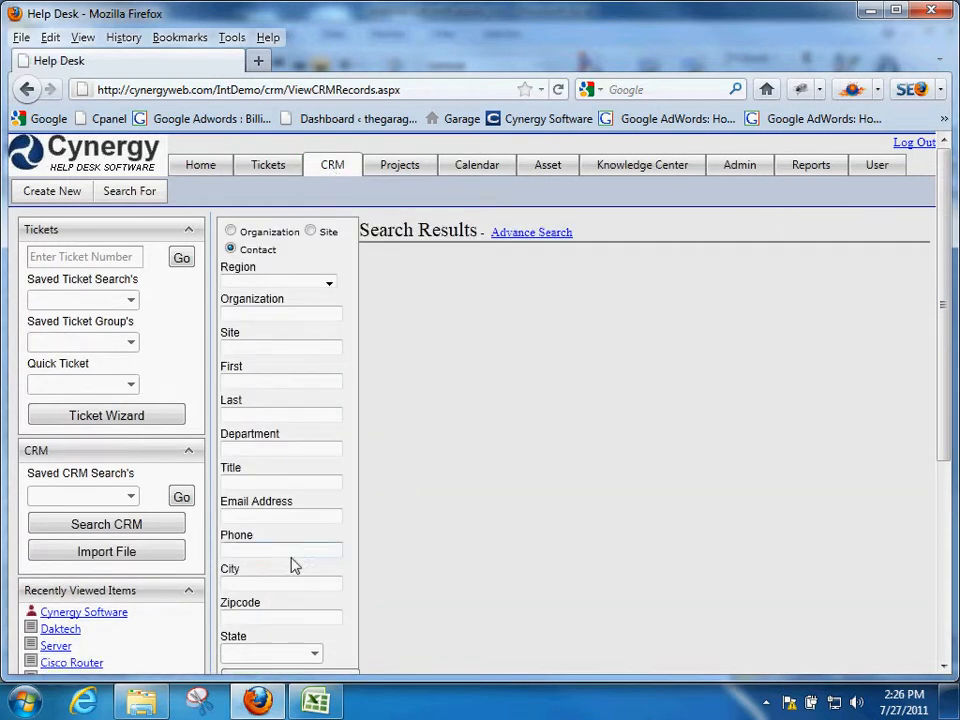
{"action": "left_click", "coordinate": [100, 553]}
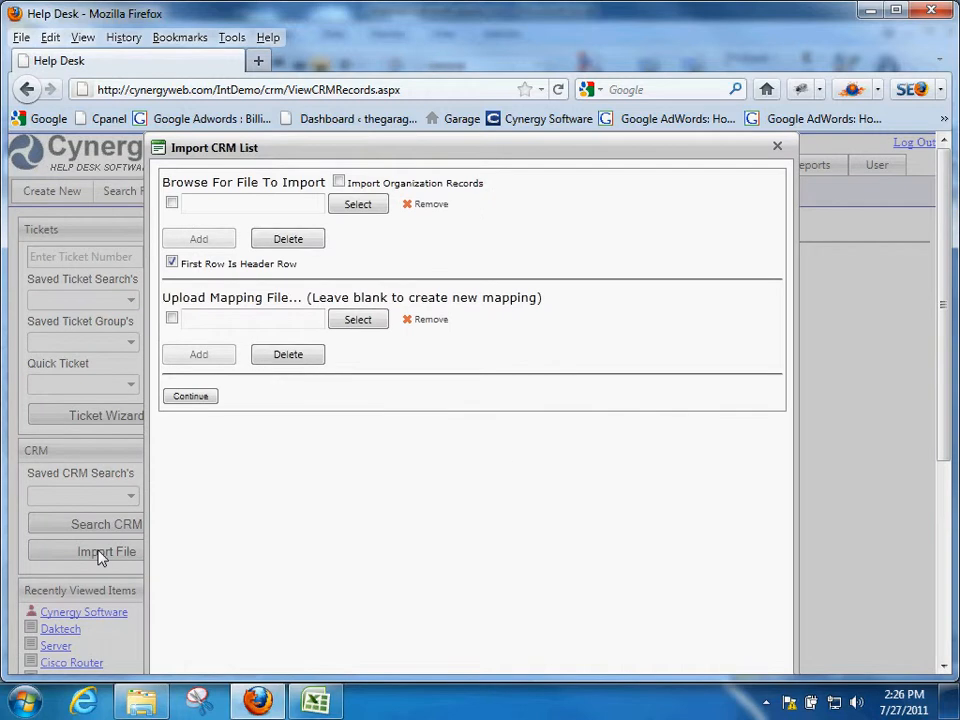
Choose the CSV file Internal List-with assets_csv for import and continue to the field mapping
{"action": "left_click", "coordinate": [360, 205]}
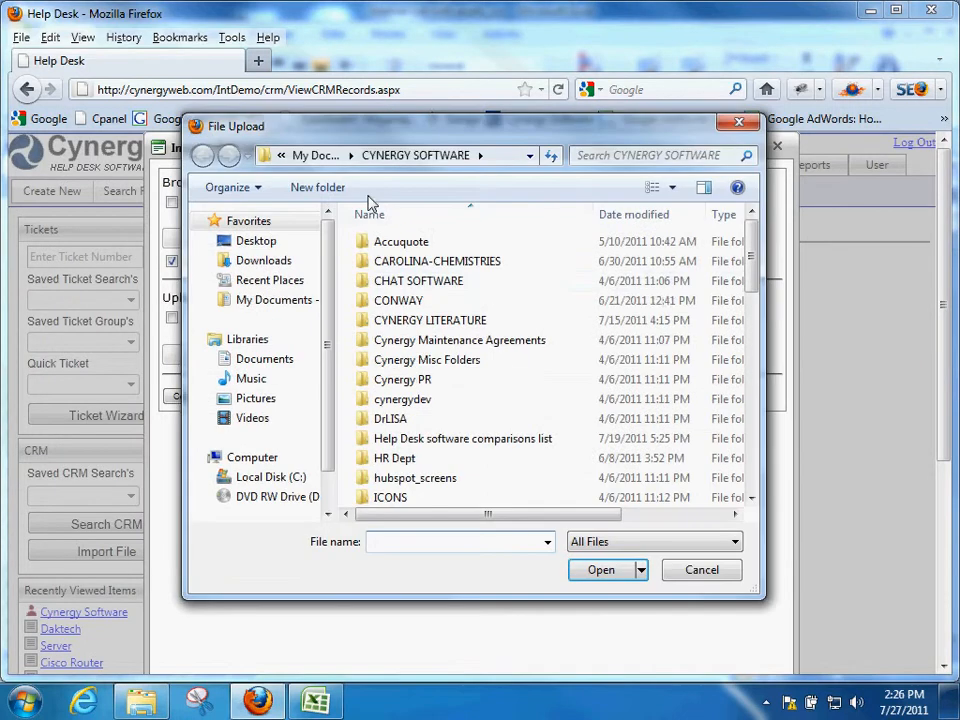
{"action": "left_click_drag", "start_coordinate": [745, 255], "coordinate": [774, 454]}
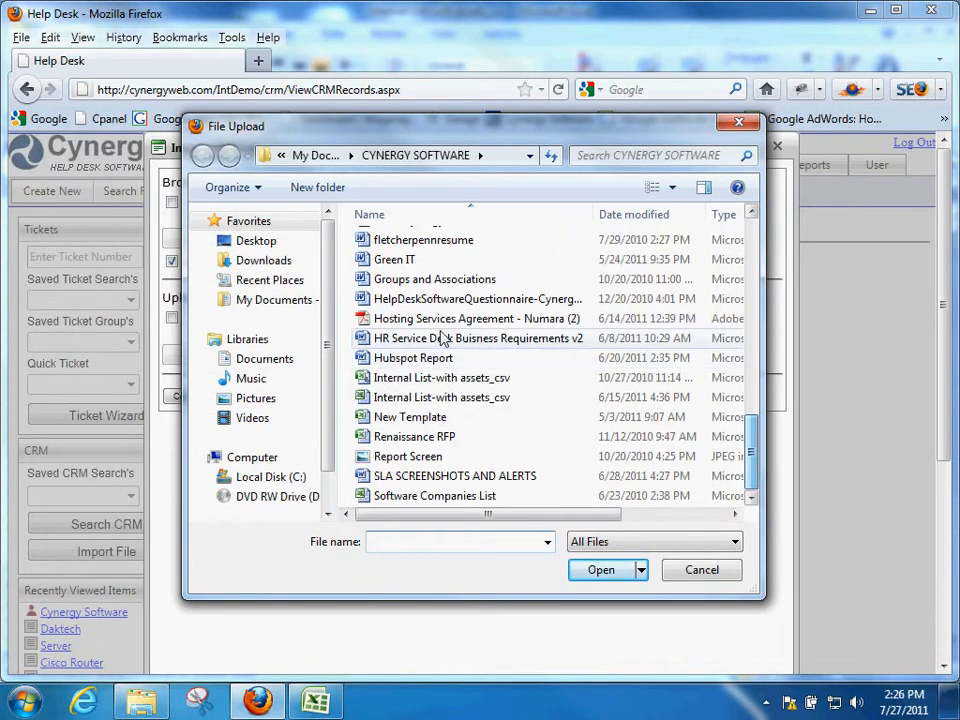
{"action": "double_click", "coordinate": [418, 380]}
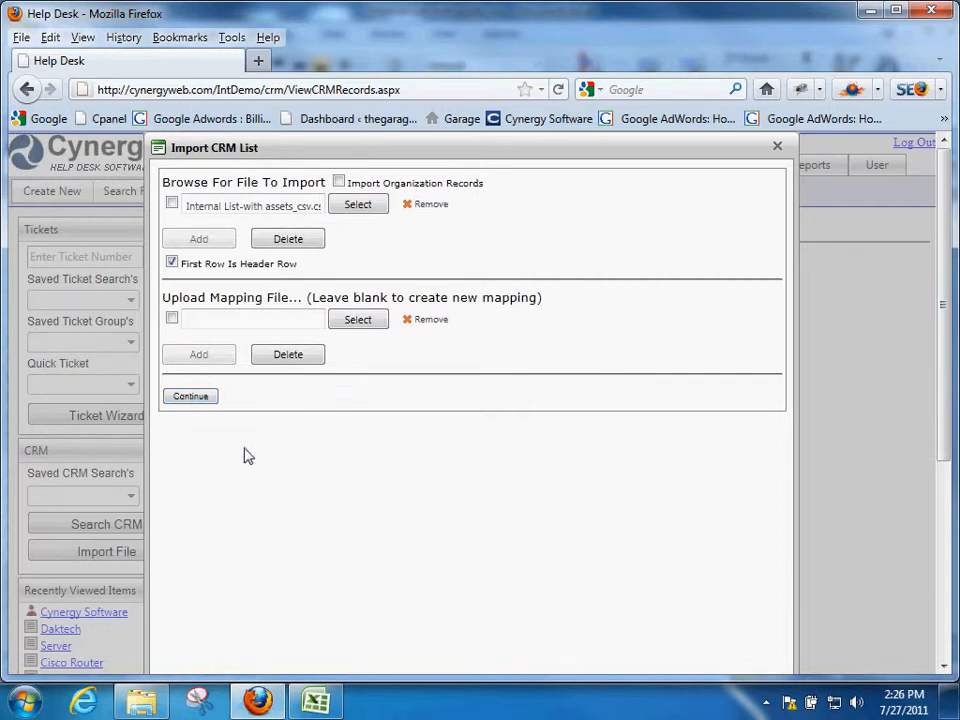
{"action": "left_click", "coordinate": [197, 397]}
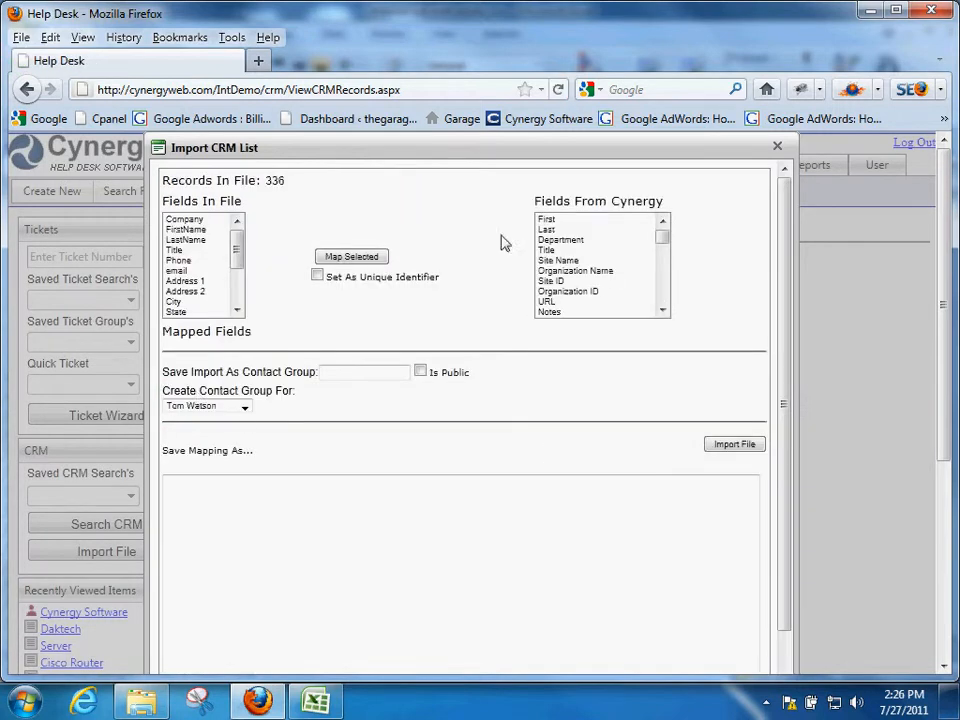
Map the file field Company to Organization Name and FirstName to First
{"action": "left_click", "coordinate": [195, 220]}
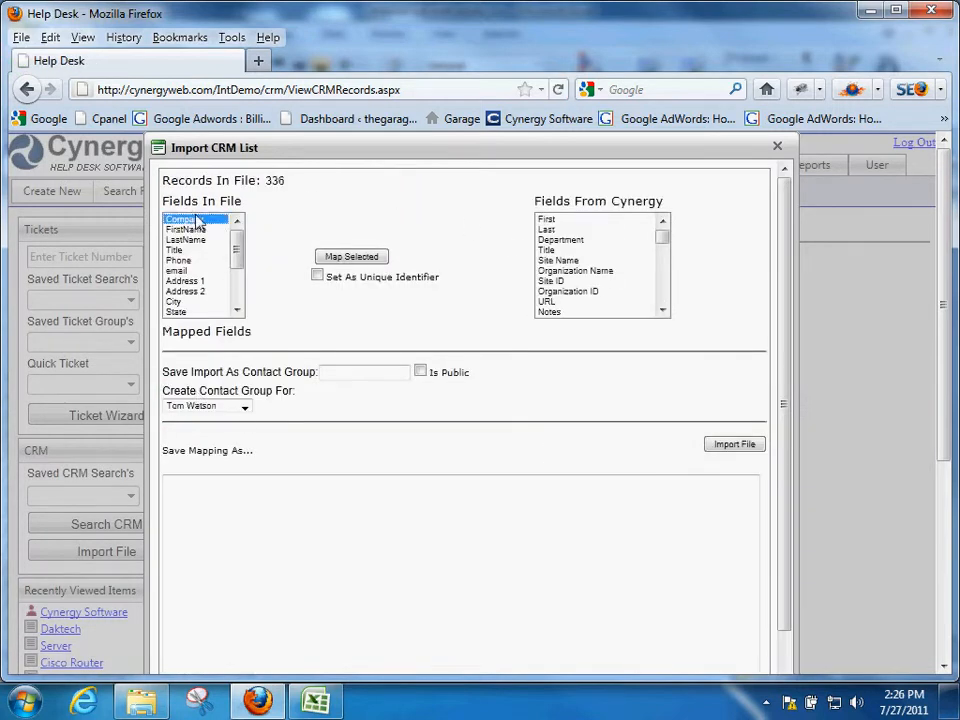
{"action": "left_click", "coordinate": [571, 271]}
{"action": "left_click", "coordinate": [343, 257]}
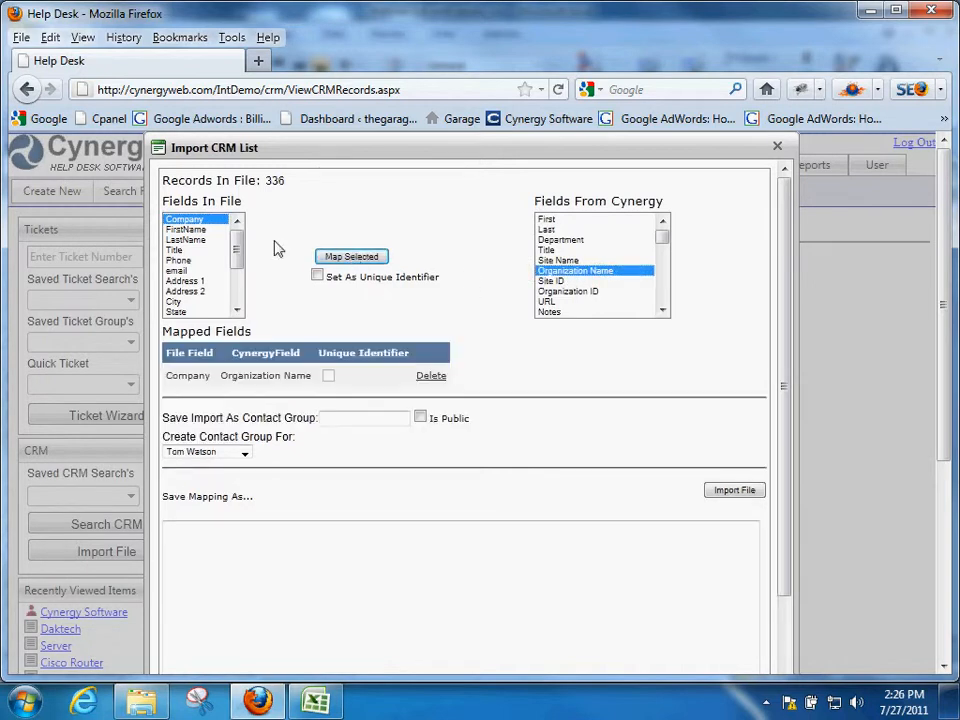
{"action": "left_click", "coordinate": [193, 231]}
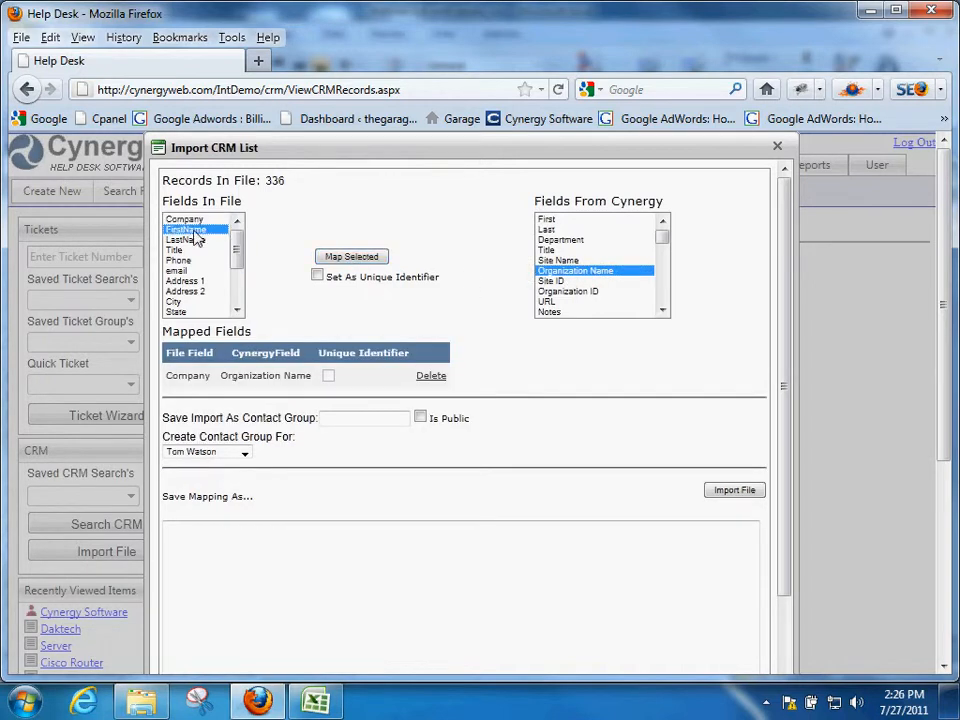
{"action": "left_click", "coordinate": [567, 220]}
{"action": "left_click", "coordinate": [373, 257]}
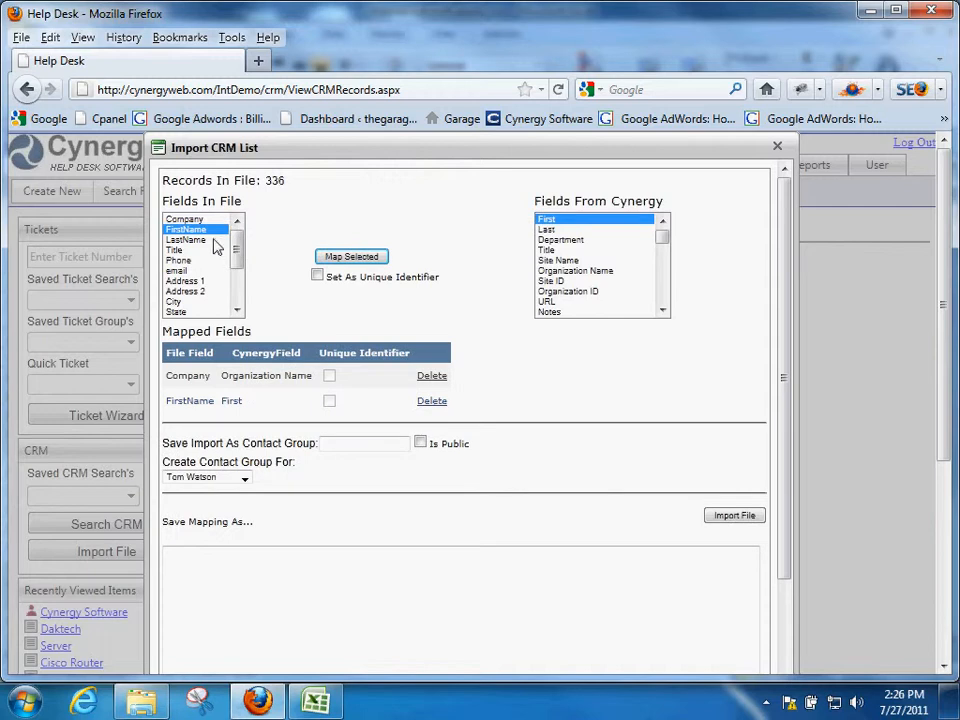
Map the file field LastName to Last and Title to the Cynergy Title field
{"action": "left_click", "coordinate": [200, 241]}
{"action": "left_click", "coordinate": [566, 230]}
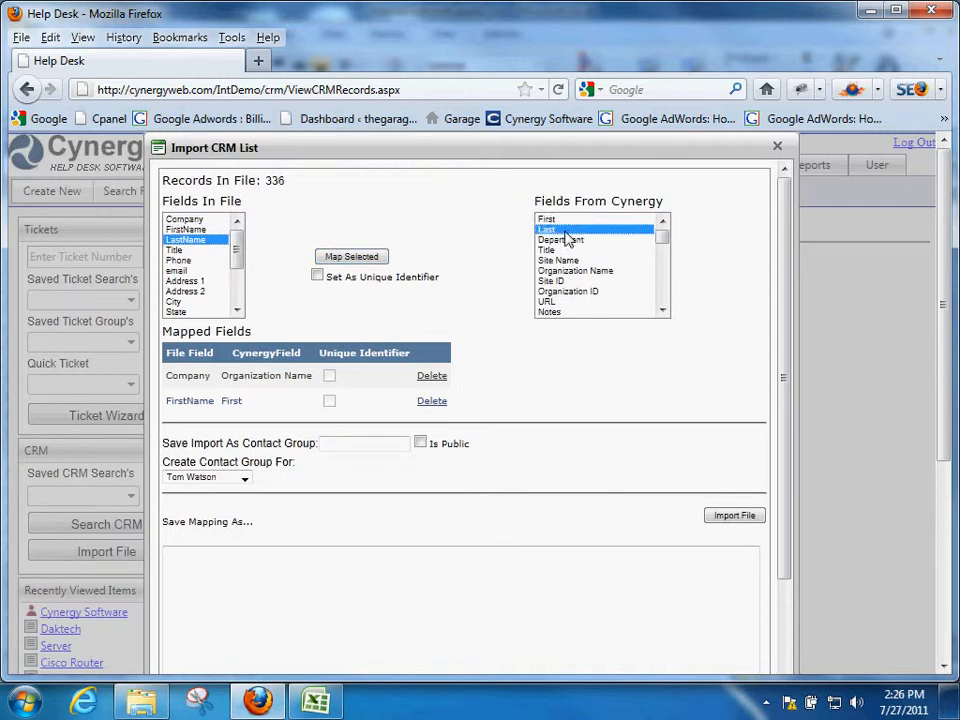
{"action": "left_click", "coordinate": [365, 258]}
{"action": "left_click", "coordinate": [177, 251]}
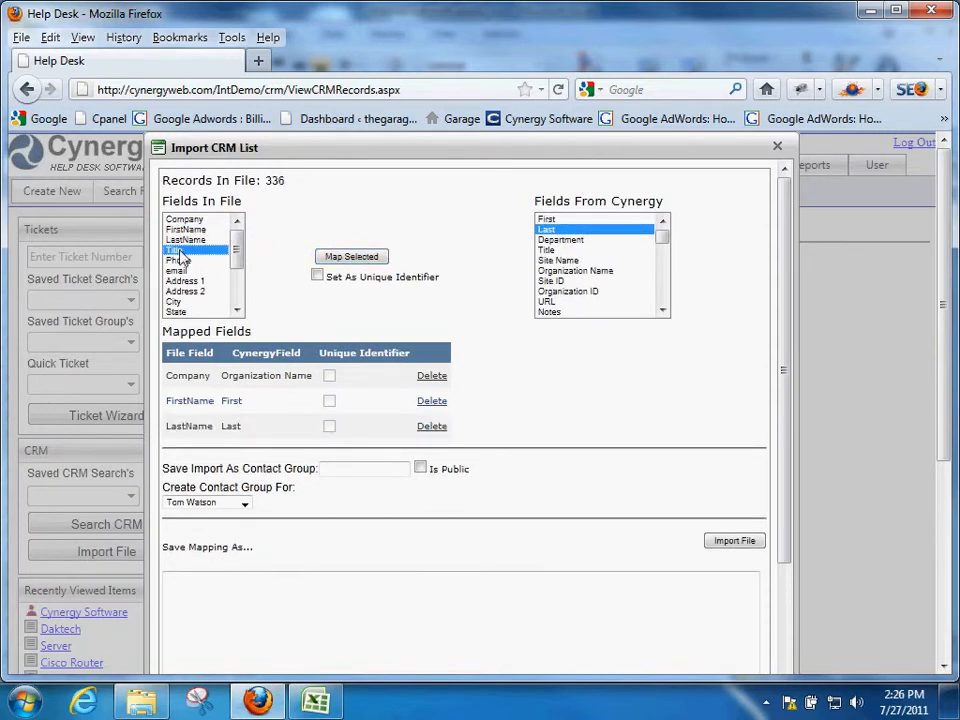
{"action": "left_click", "coordinate": [552, 251]}
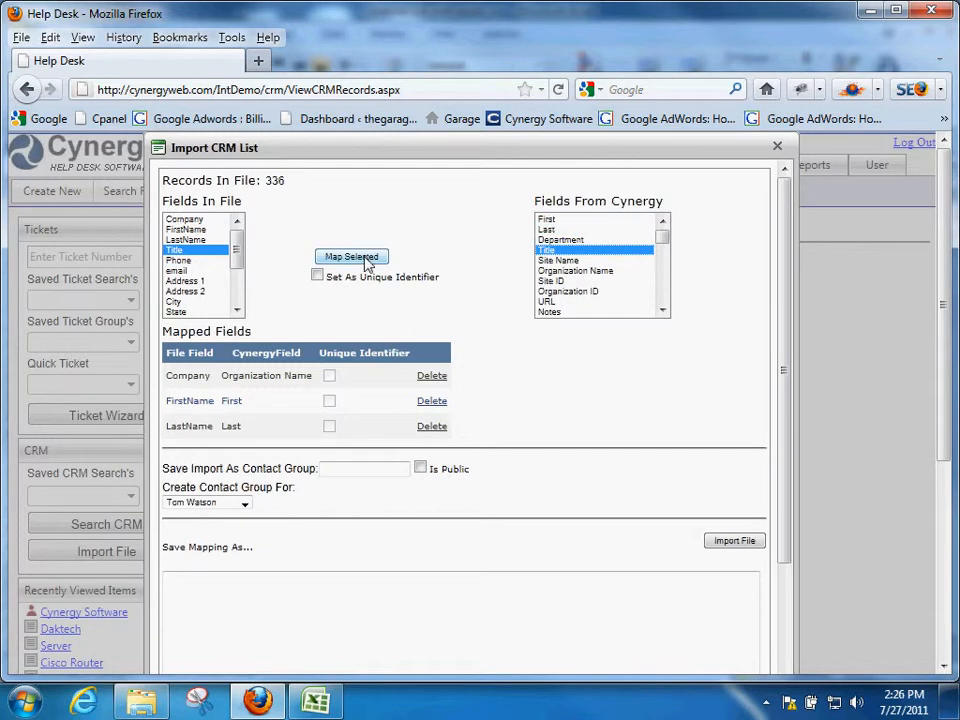
{"action": "left_click", "coordinate": [360, 258]}
Map the file field Phone to Business Phone among the Cynergy phone number types
{"action": "left_click", "coordinate": [180, 260]}
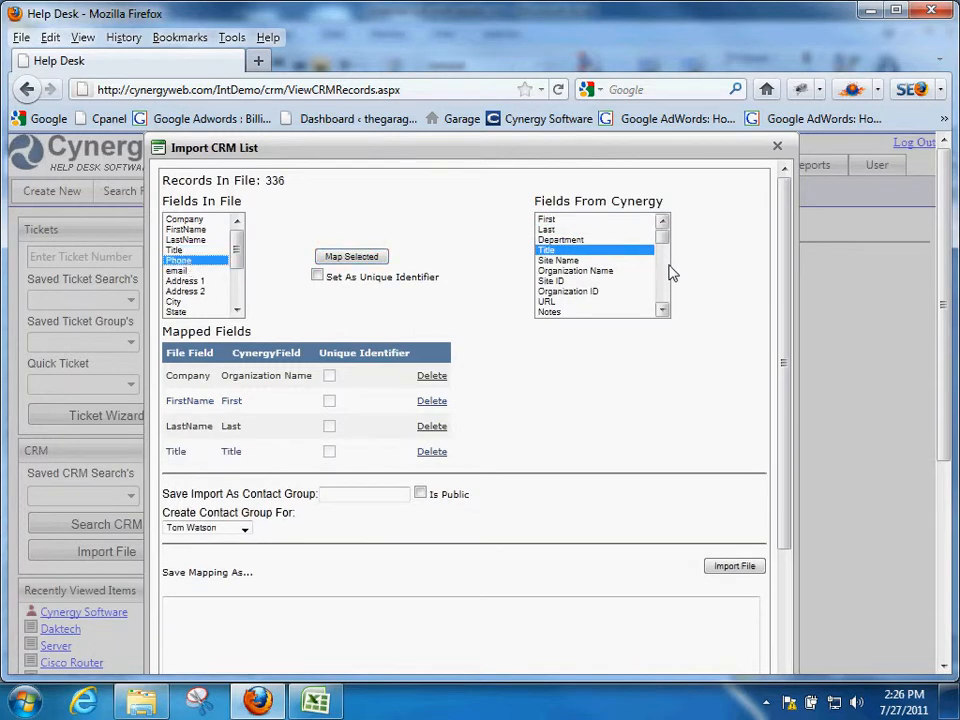
{"action": "left_click_drag", "start_coordinate": [662, 241], "coordinate": [668, 287]}
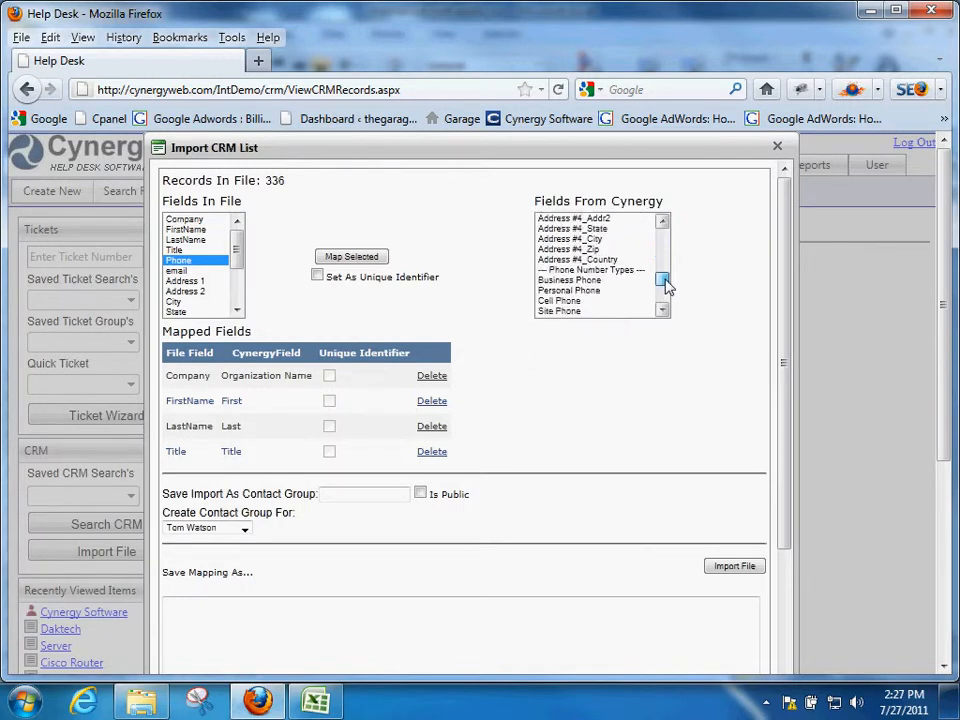
{"action": "left_click", "coordinate": [571, 281]}
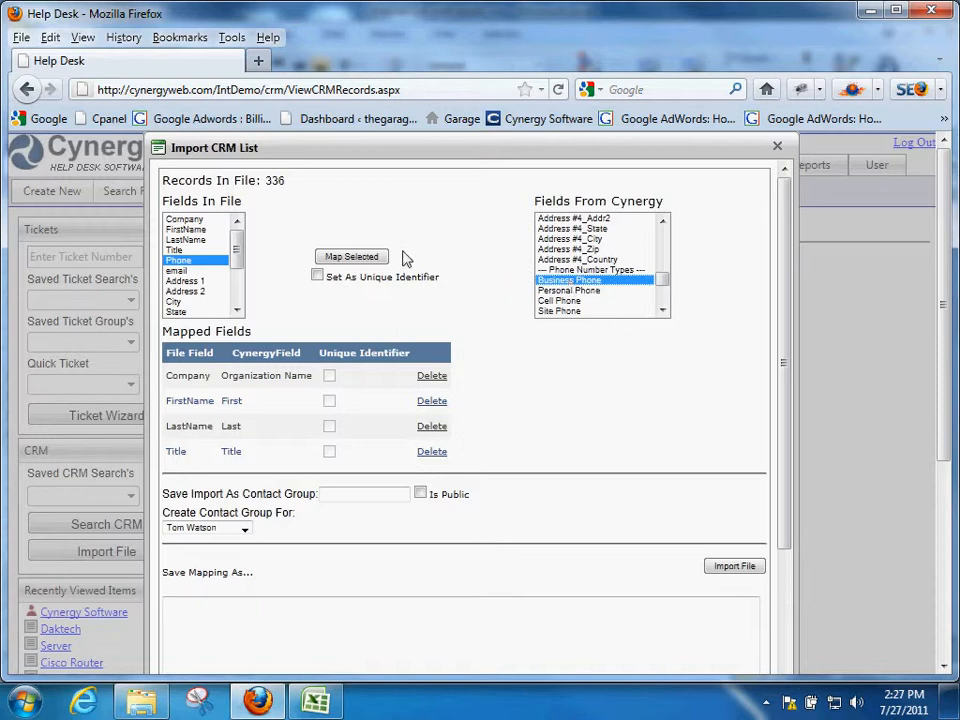
{"action": "left_click", "coordinate": [360, 258]}
Map the file field email to Company Email and set it as the unique identifier
{"action": "left_click", "coordinate": [180, 271]}
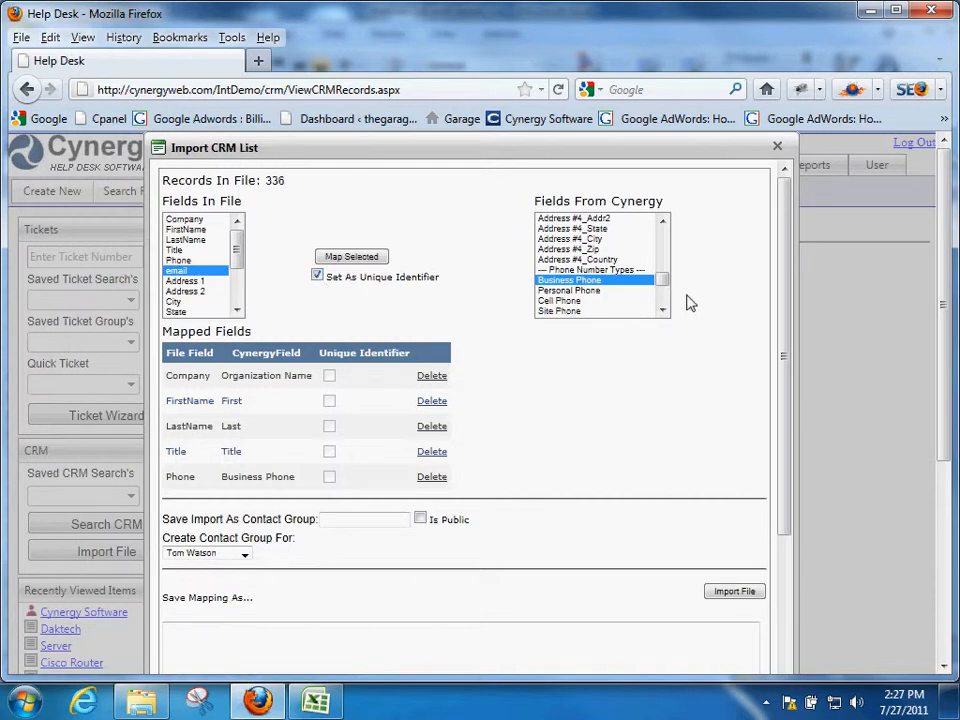
{"action": "mouse_move", "coordinate": [664, 281]}
{"action": "left_mouse_down"}
{"action": "mouse_move", "coordinate": [662, 238]}
{"action": "mouse_move", "coordinate": [663, 287]}
{"action": "left_mouse_up"}
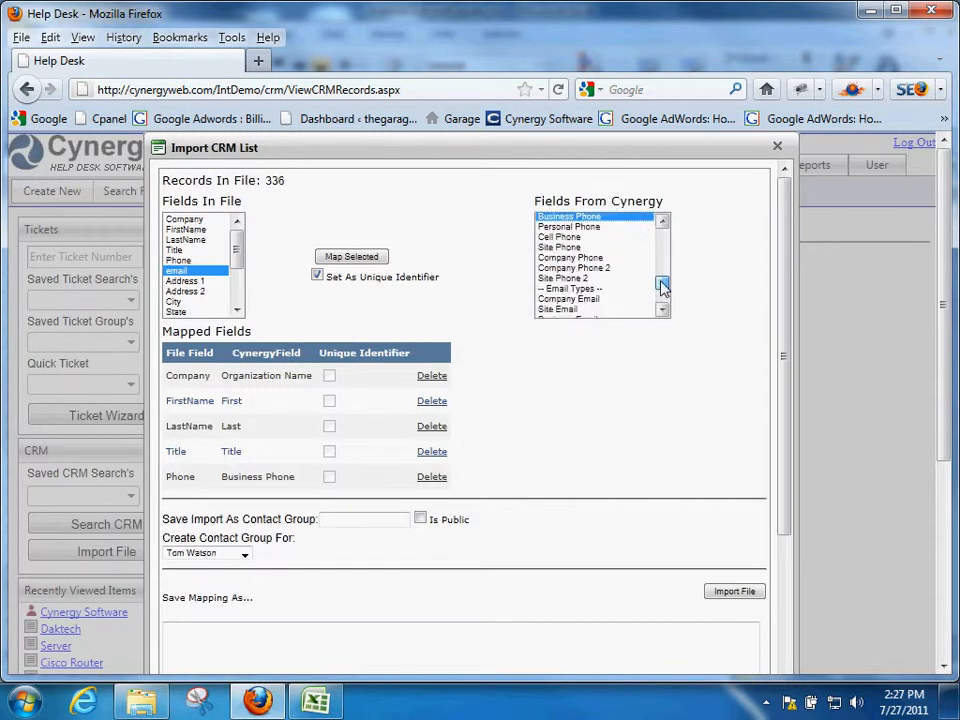
{"action": "left_click", "coordinate": [561, 301]}
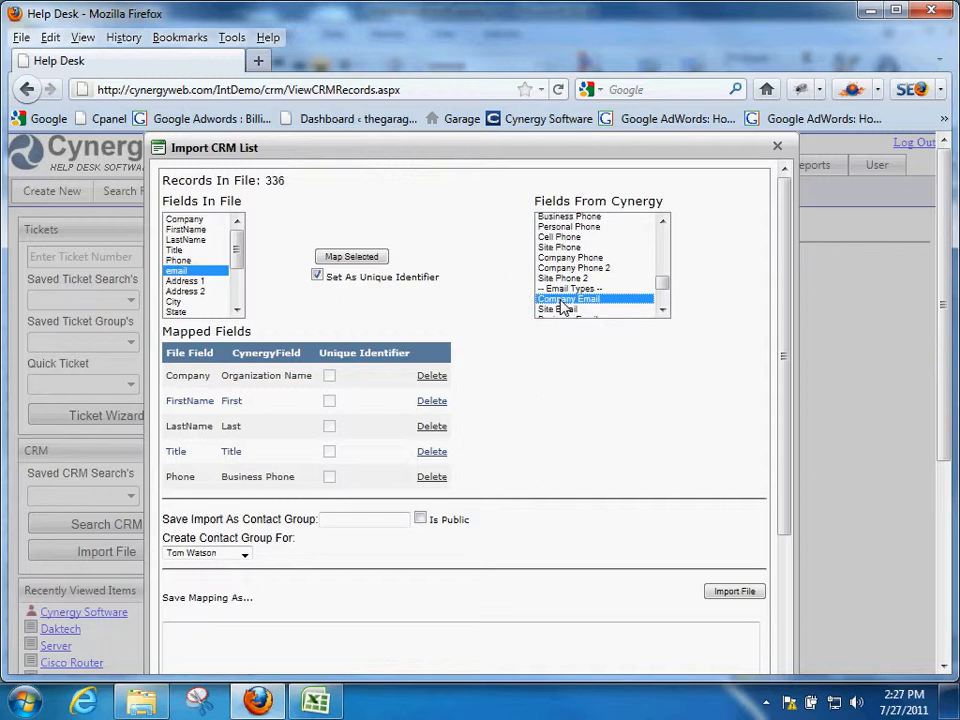
{"action": "left_click", "coordinate": [356, 259]}
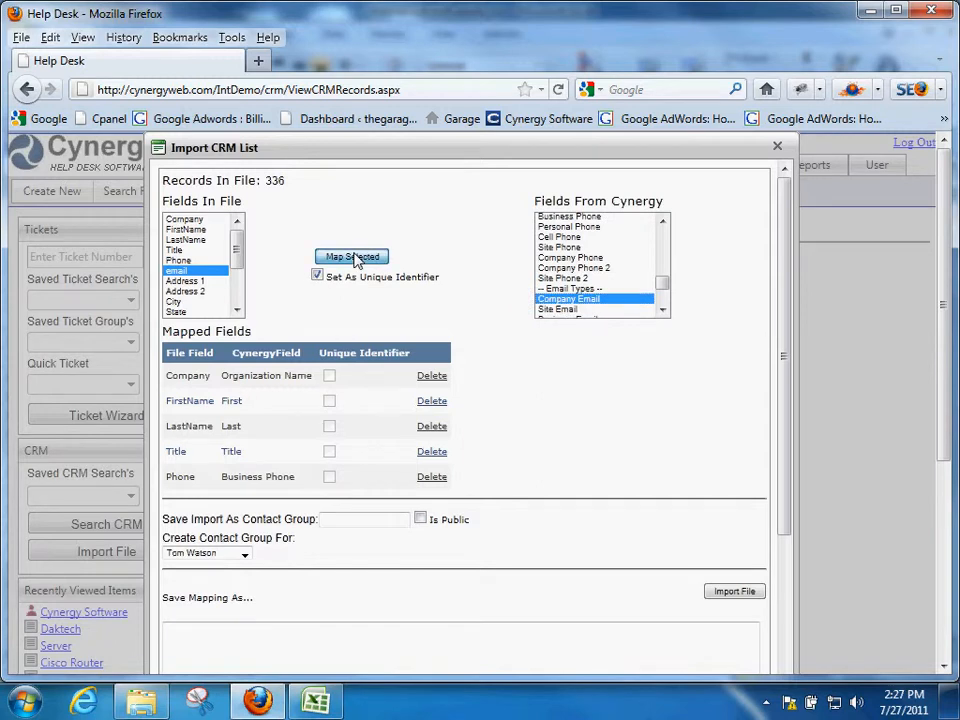
Map the file field Address 1 to Main Address and Address 2 to Main Address_Addr2
{"action": "left_click", "coordinate": [196, 281]}
{"action": "left_click_drag", "start_coordinate": [670, 290], "coordinate": [640, 245]}
{"action": "left_click", "coordinate": [662, 221]}
{"action": "left_click", "coordinate": [662, 221]}
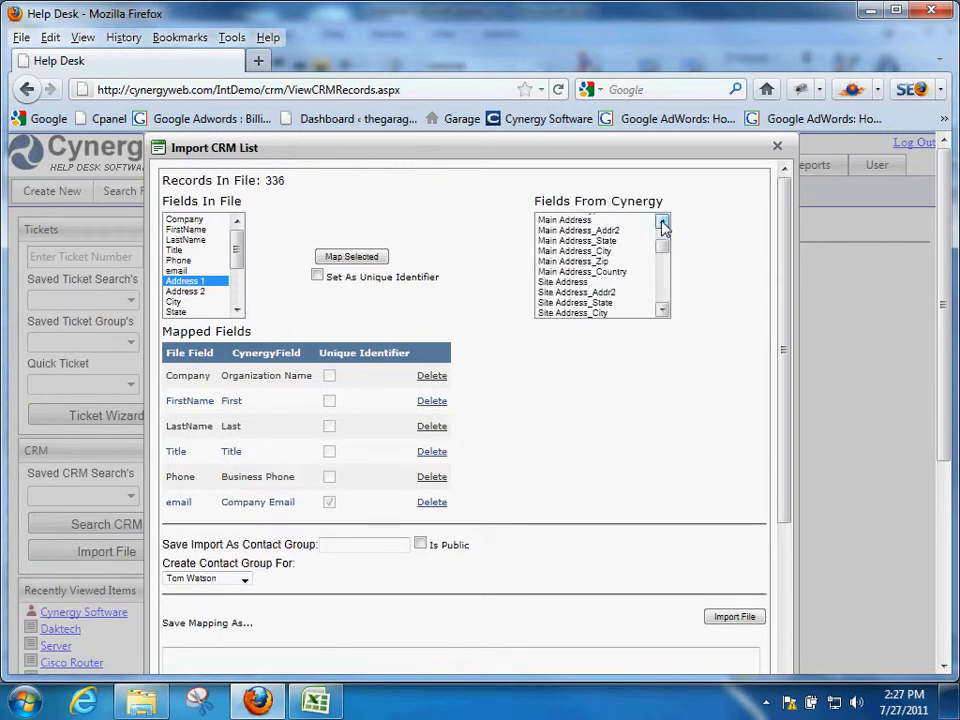
{"action": "left_click", "coordinate": [580, 220]}
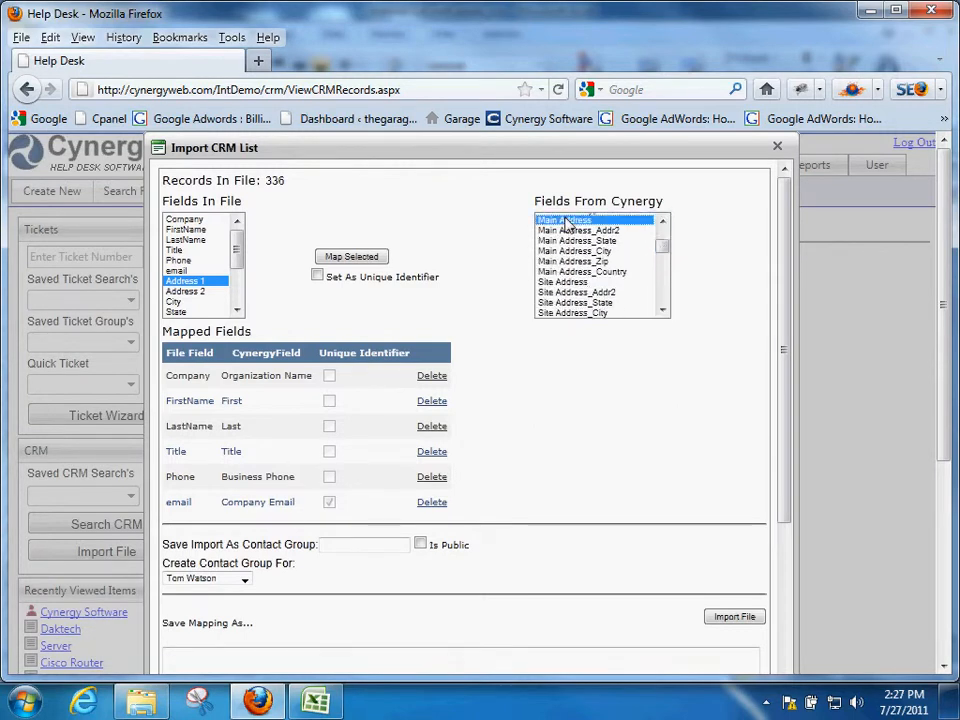
{"action": "left_click", "coordinate": [351, 257]}
{"action": "left_click", "coordinate": [181, 291]}
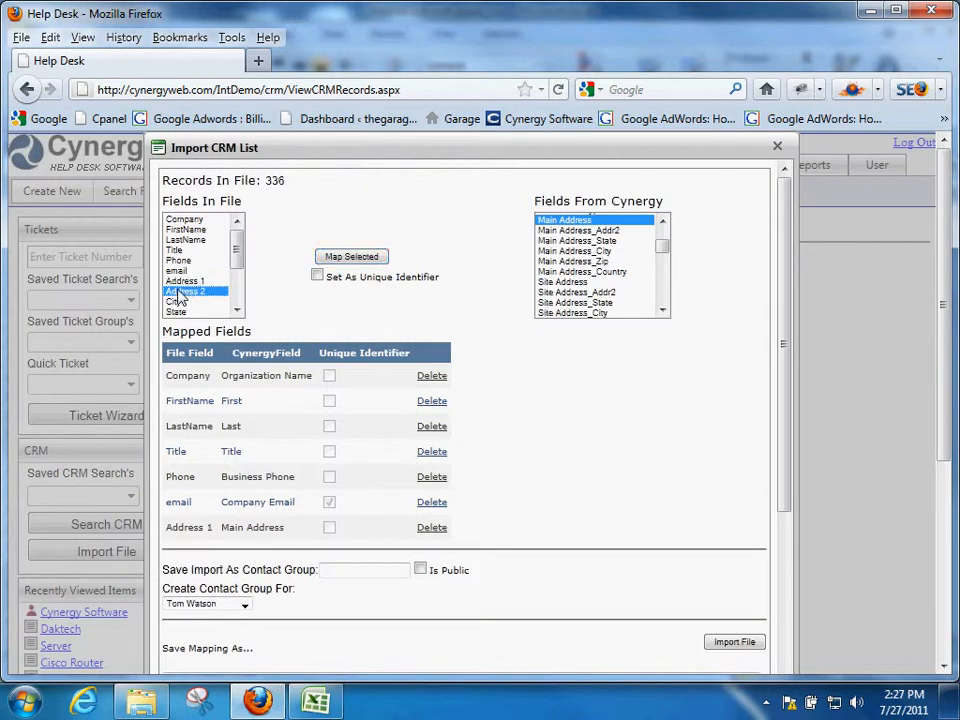
{"action": "left_click", "coordinate": [556, 232]}
{"action": "left_click", "coordinate": [377, 258]}
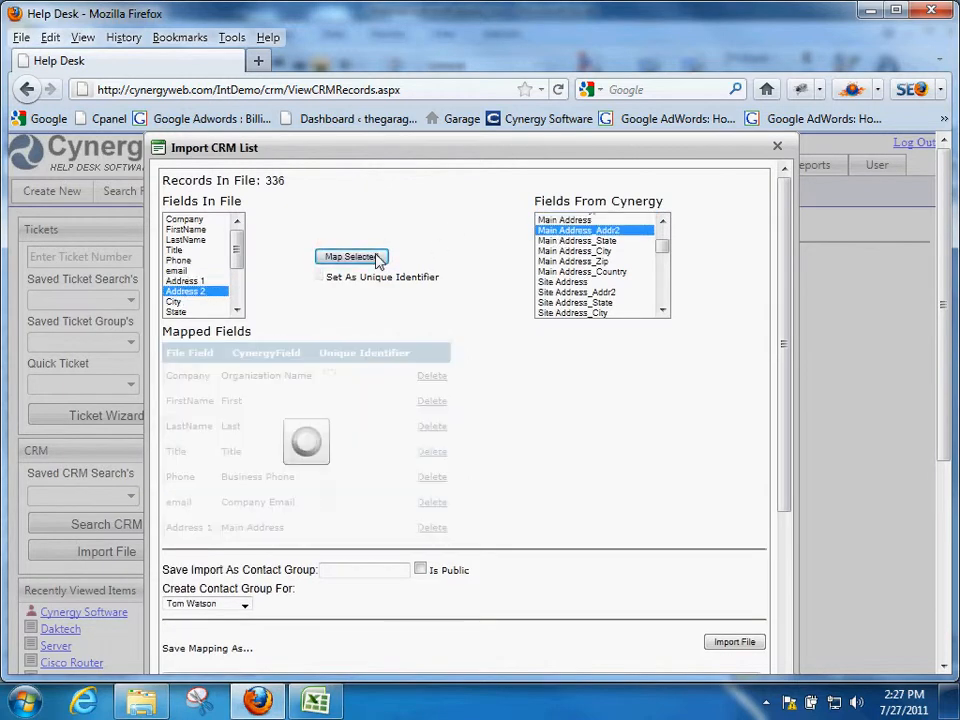
Map the file field City to Main Address_City and State to Main Address_State
{"action": "left_click", "coordinate": [173, 302]}
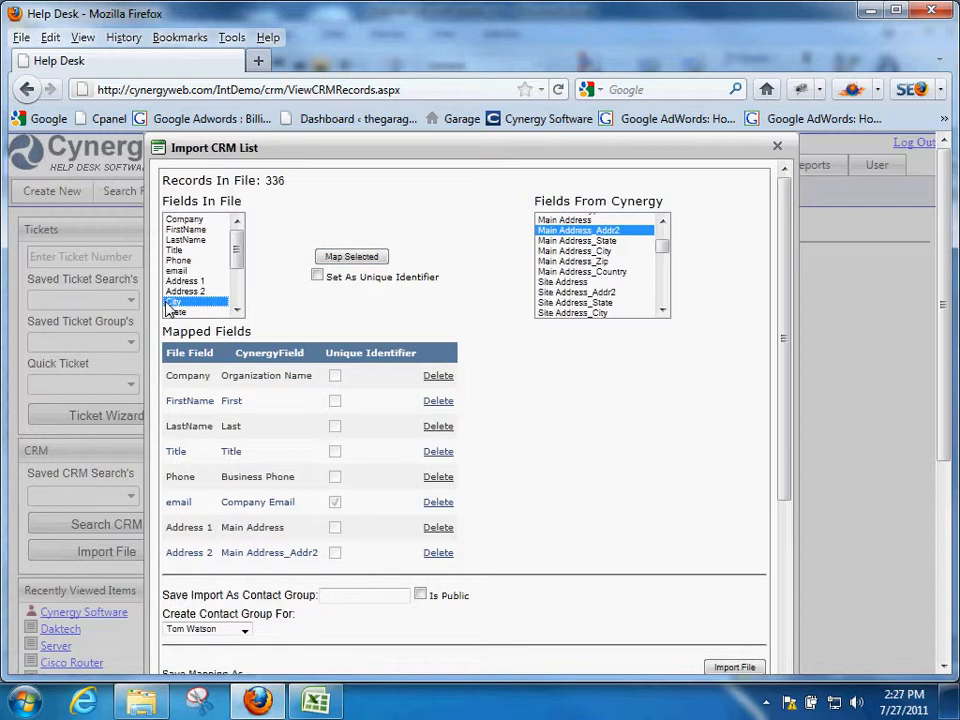
{"action": "left_click", "coordinate": [603, 252]}
{"action": "left_click", "coordinate": [346, 262]}
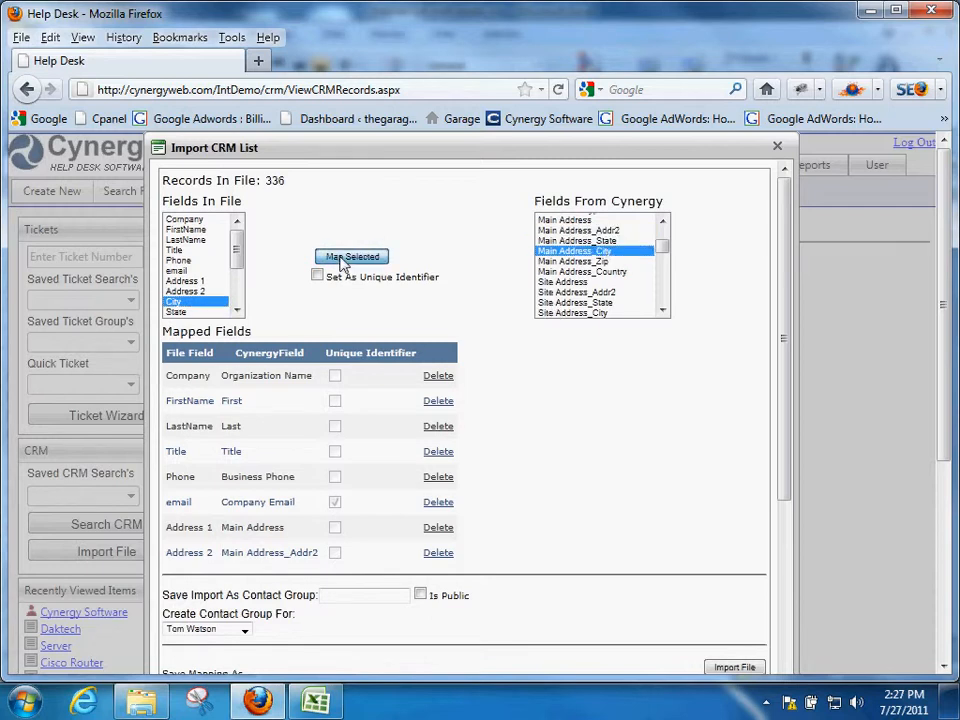
{"action": "left_click", "coordinate": [176, 312]}
{"action": "left_click", "coordinate": [610, 241]}
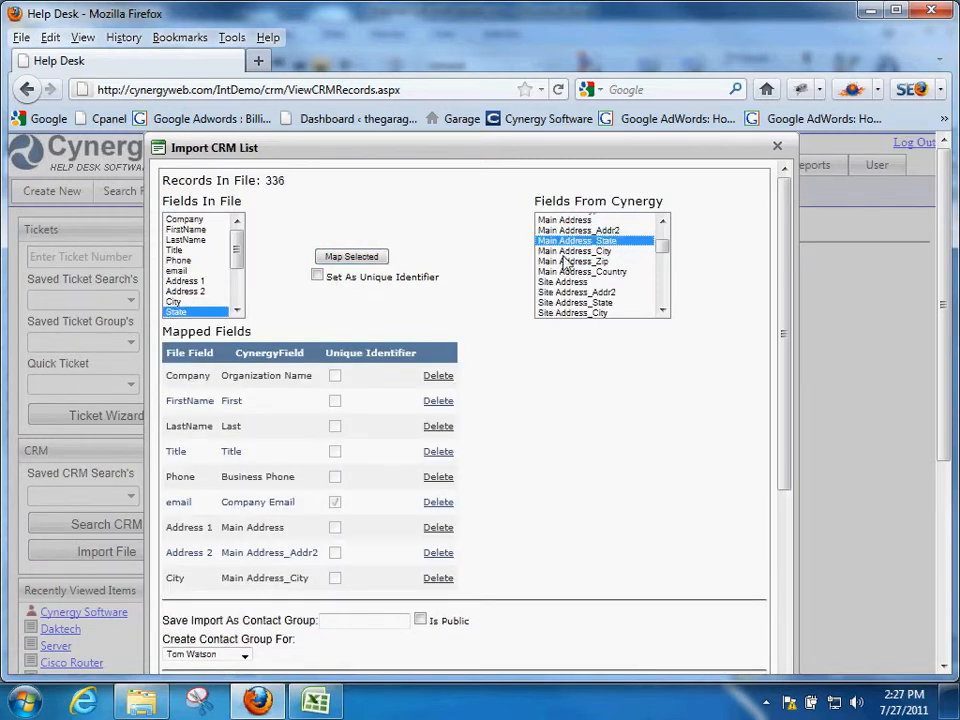
{"action": "left_click", "coordinate": [350, 259]}
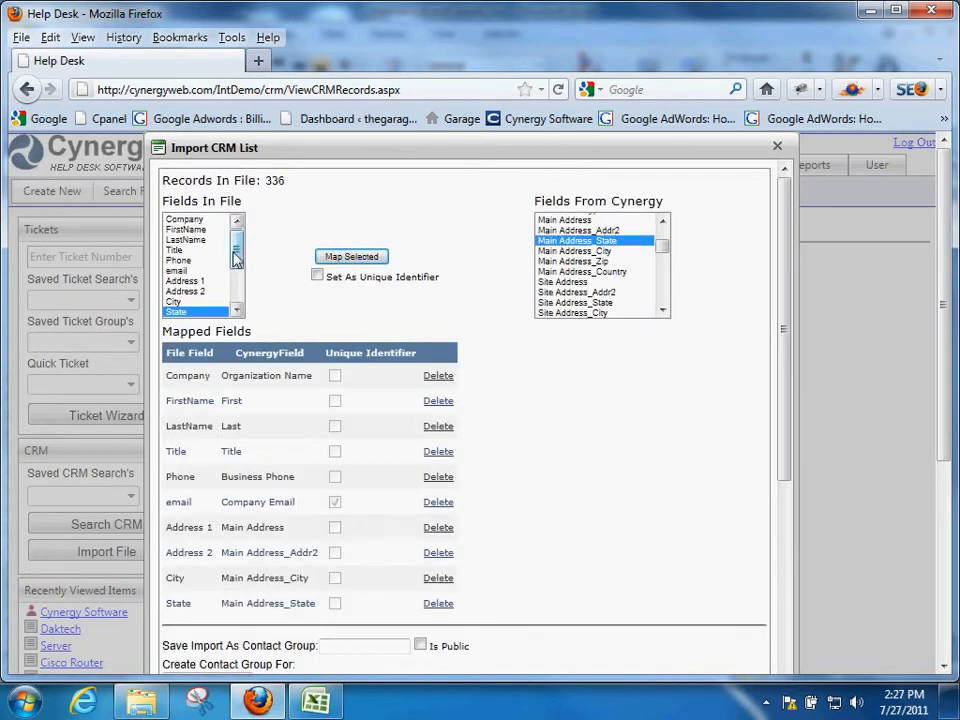
Map the file field Zip to Main Address_Zip and Country to Main Address_Country
{"action": "left_click_drag", "start_coordinate": [238, 256], "coordinate": [238, 286]}
{"action": "left_click", "coordinate": [178, 250]}
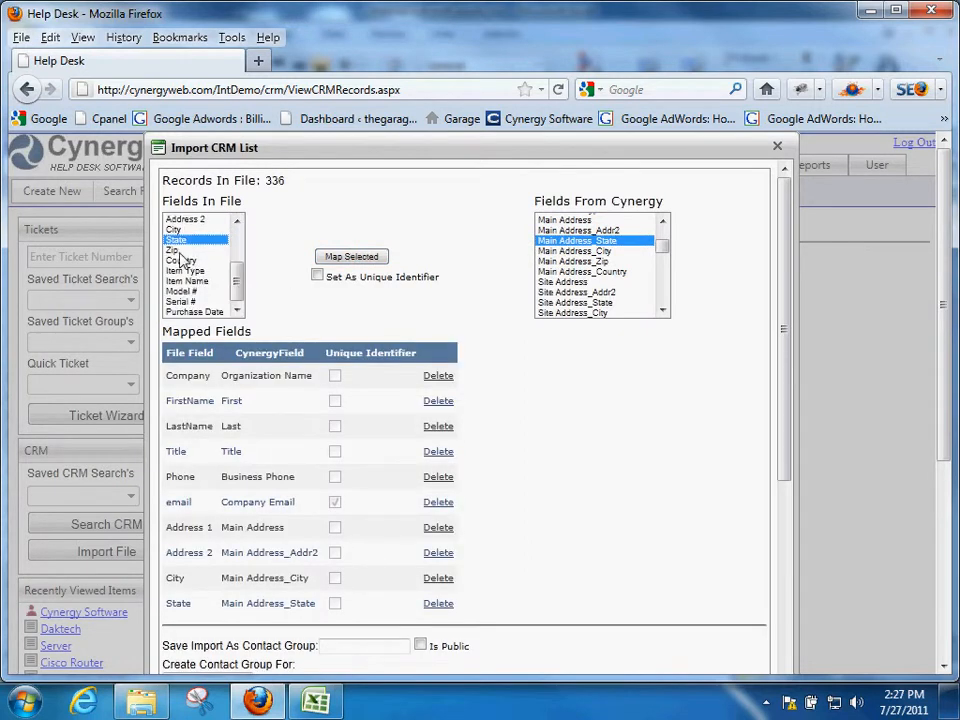
{"action": "left_click", "coordinate": [590, 261]}
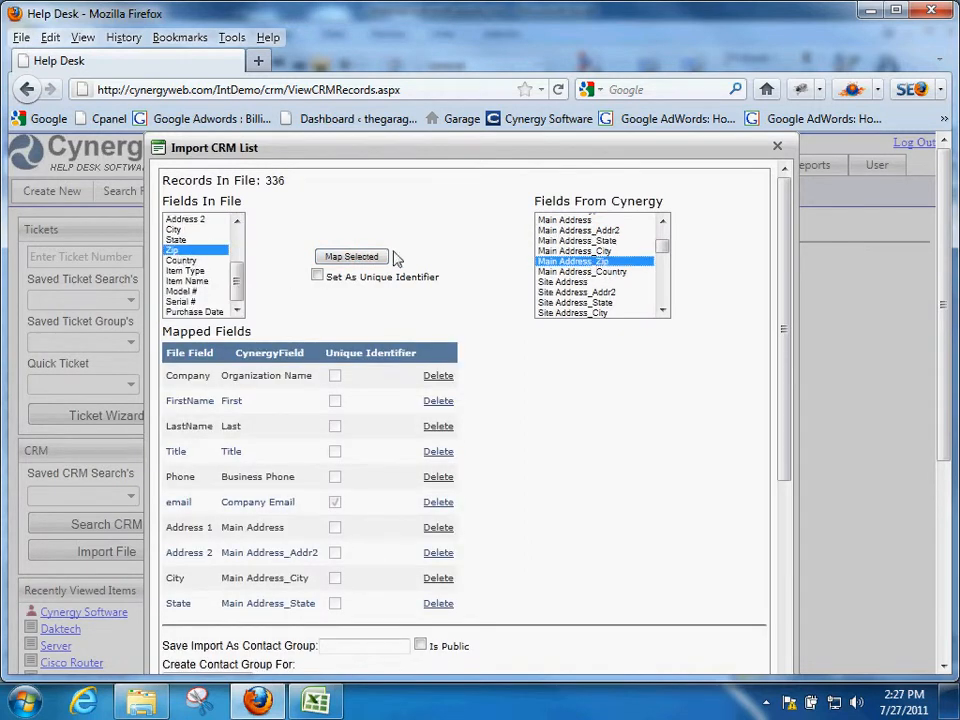
{"action": "left_click", "coordinate": [345, 257]}
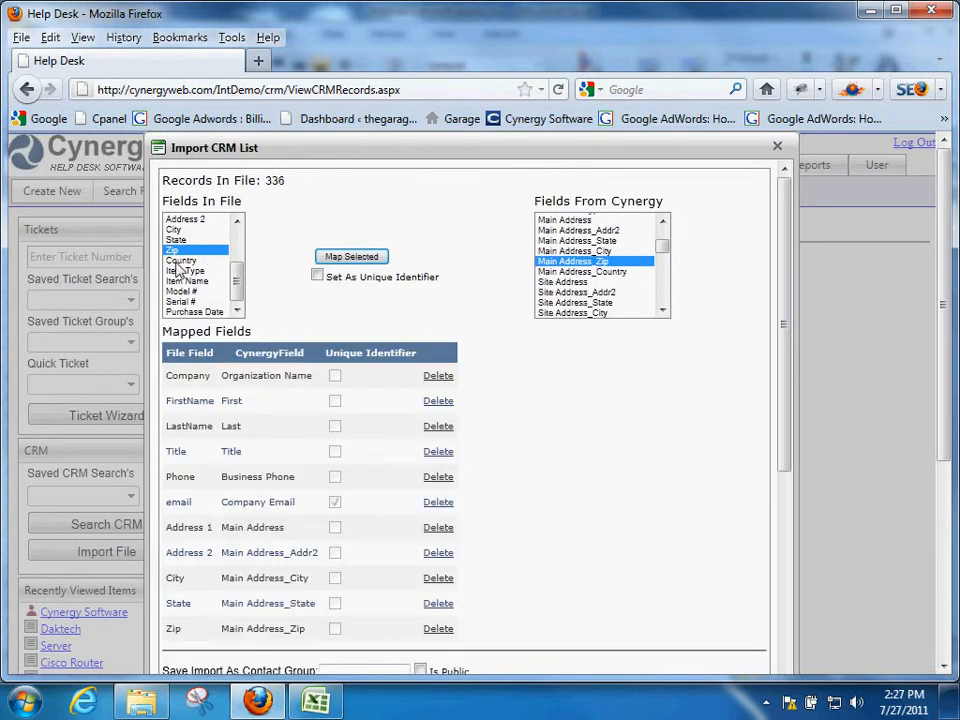
{"action": "left_click", "coordinate": [180, 261]}
{"action": "left_click", "coordinate": [578, 272]}
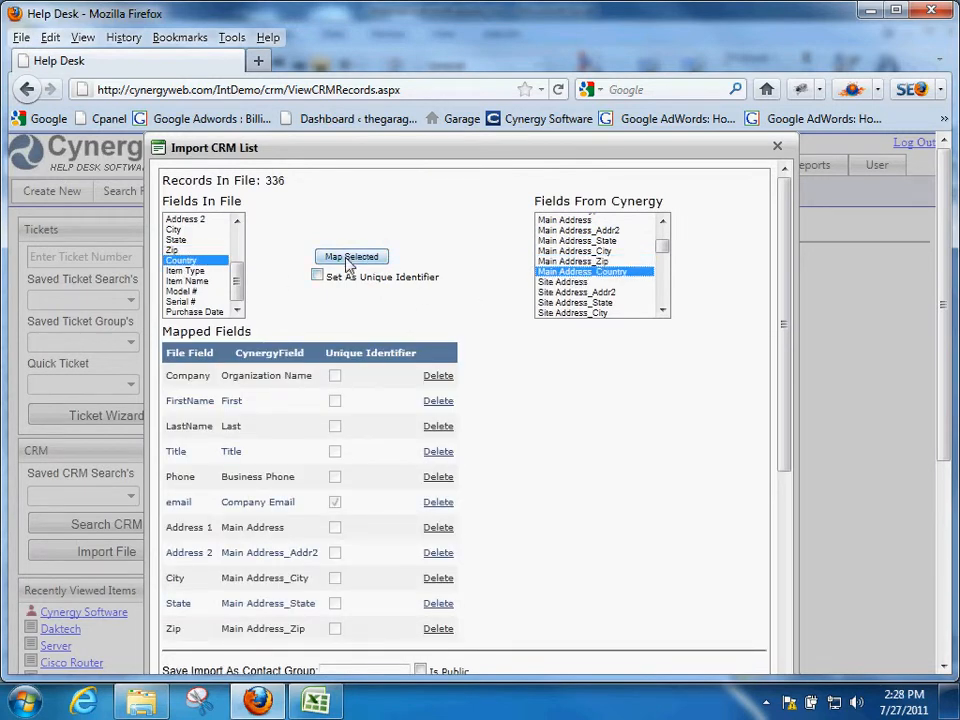
{"action": "left_click", "coordinate": [338, 258]}
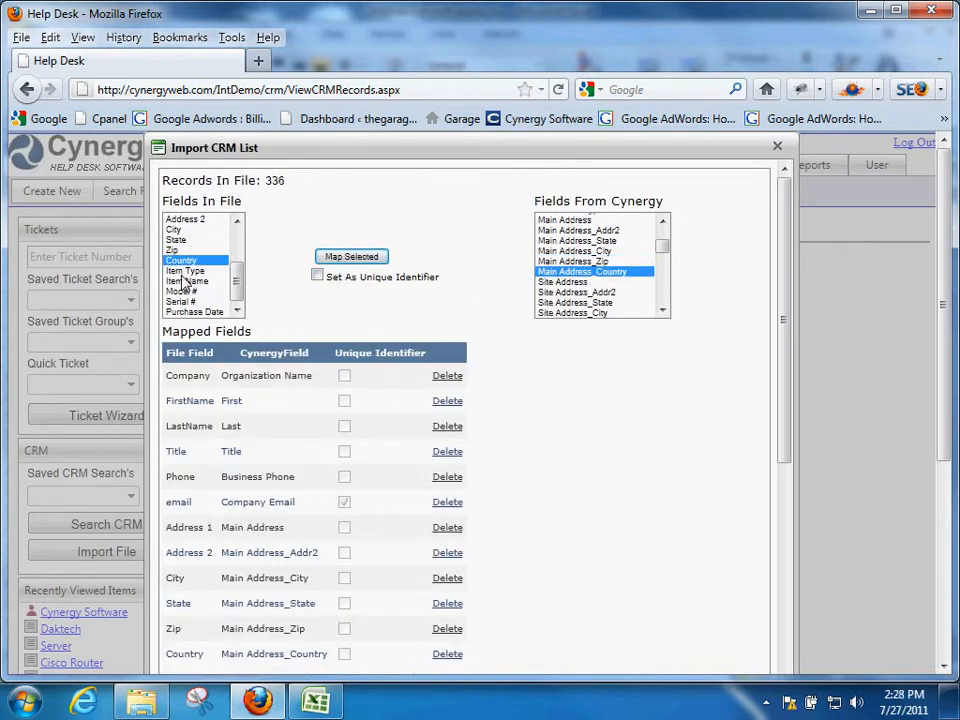
Look through the file fields Item Type, Item Name and Model # and the User Defined Fields offered by Cynergy
{"action": "left_click", "coordinate": [185, 271]}
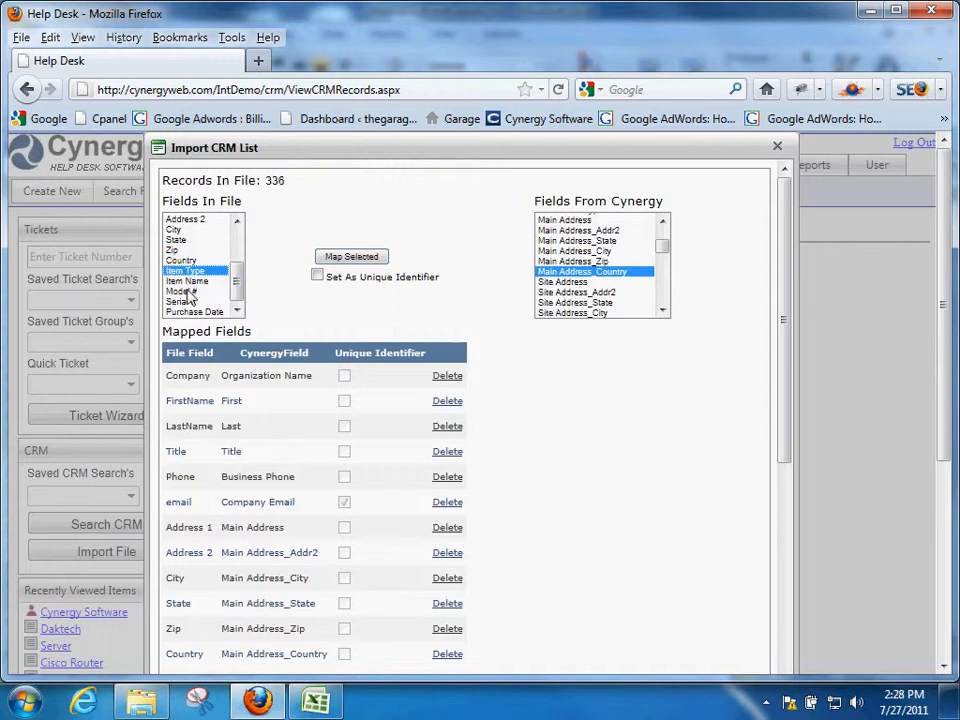
{"action": "left_click", "coordinate": [188, 281]}
{"action": "left_click", "coordinate": [188, 291]}
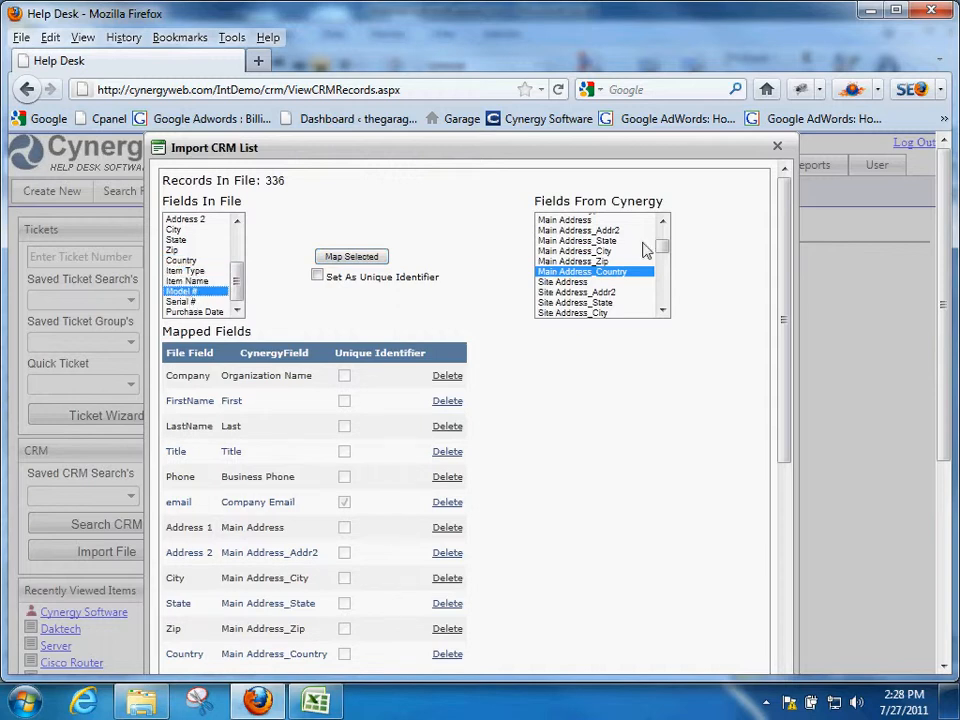
{"action": "left_click_drag", "start_coordinate": [664, 246], "coordinate": [672, 300]}
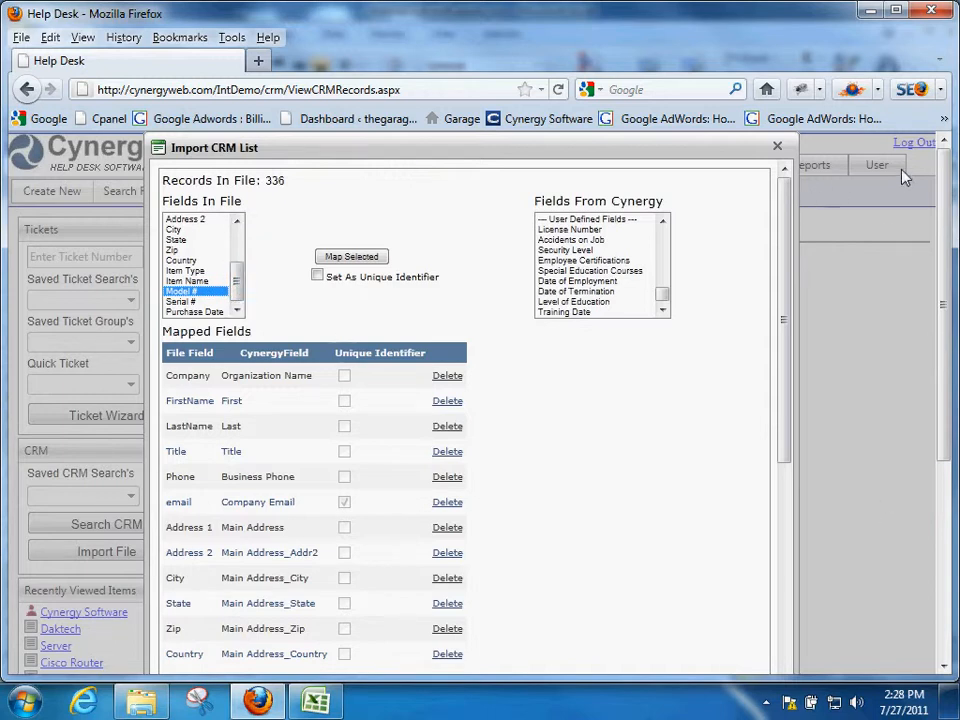
Import the contact file with the mapped fields, review the import progress and log, and close the CRM import window
{"action": "left_click_drag", "start_coordinate": [786, 205], "coordinate": [808, 360]}
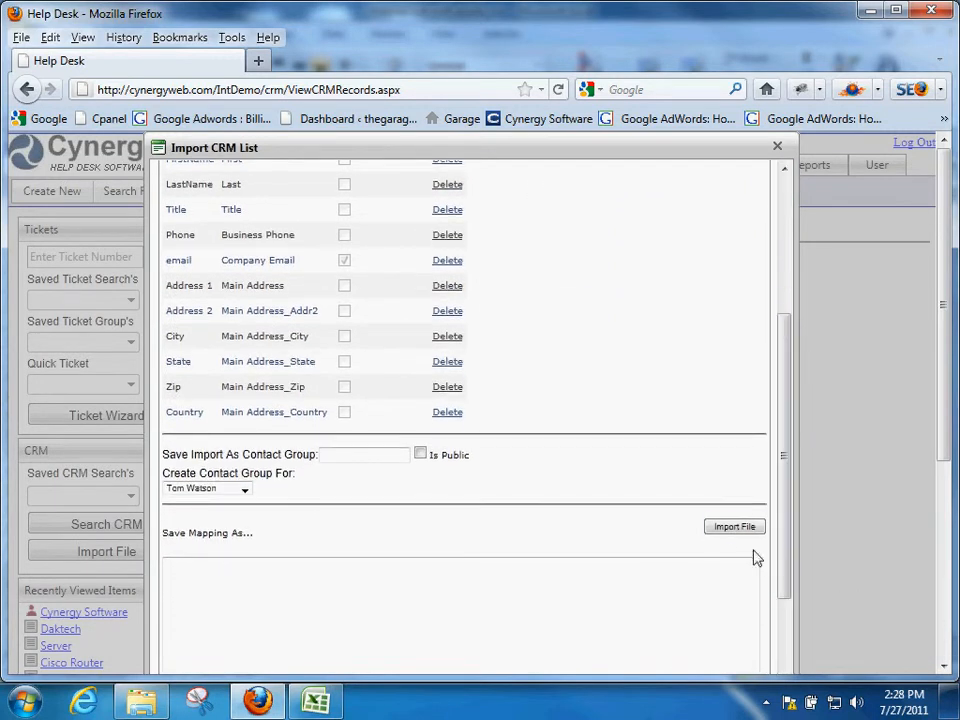
{"action": "left_click", "coordinate": [729, 530]}
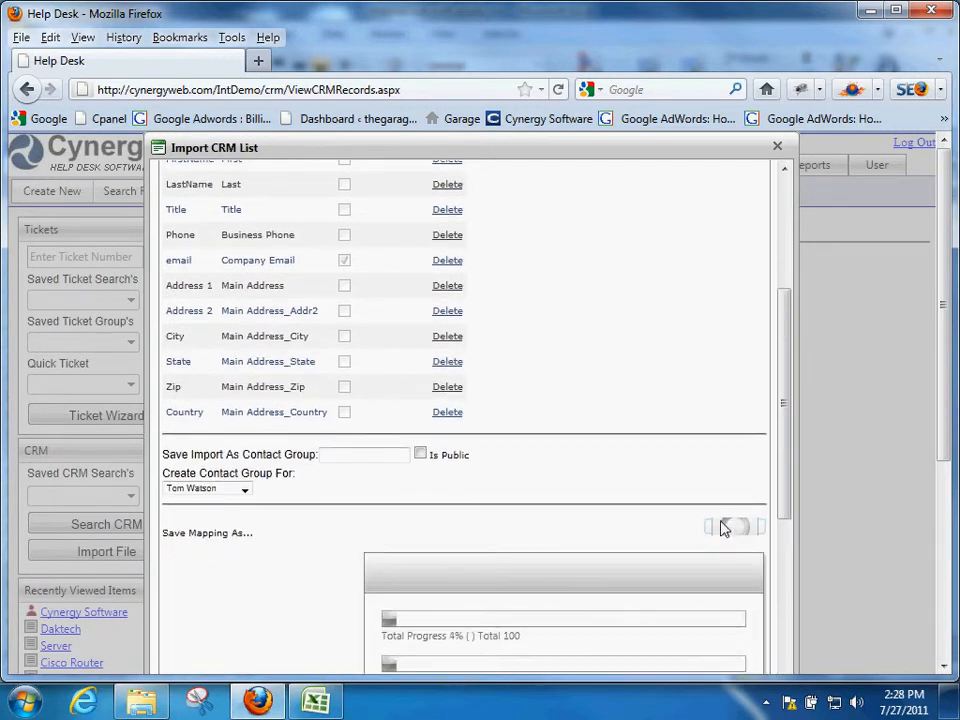
{"action": "left_click_drag", "start_coordinate": [790, 311], "coordinate": [802, 393]}
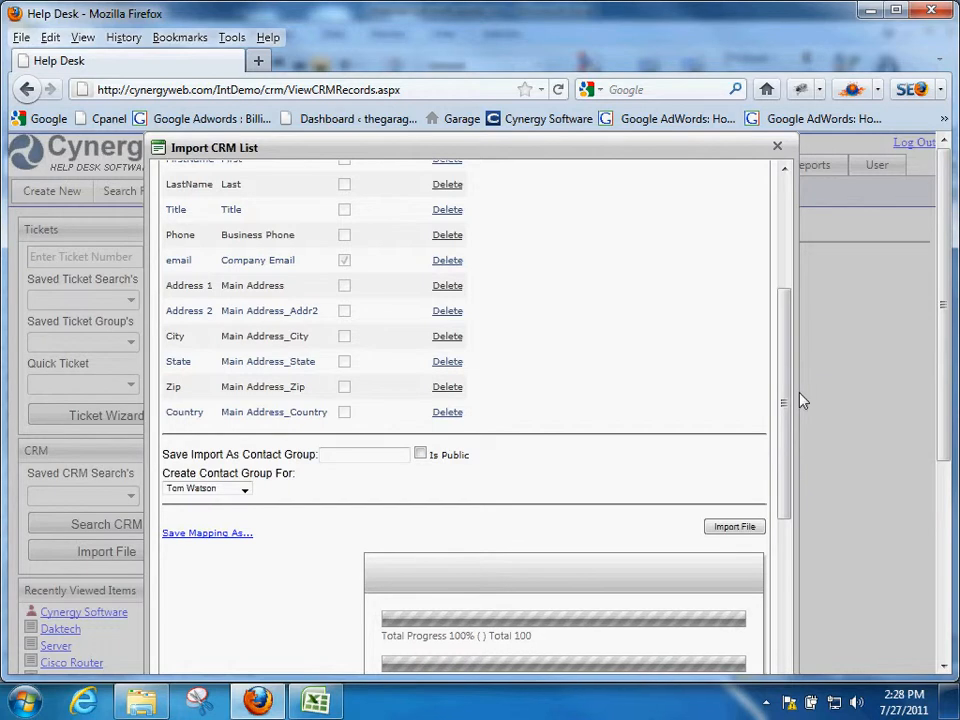
{"action": "left_click_drag", "start_coordinate": [791, 332], "coordinate": [800, 417]}
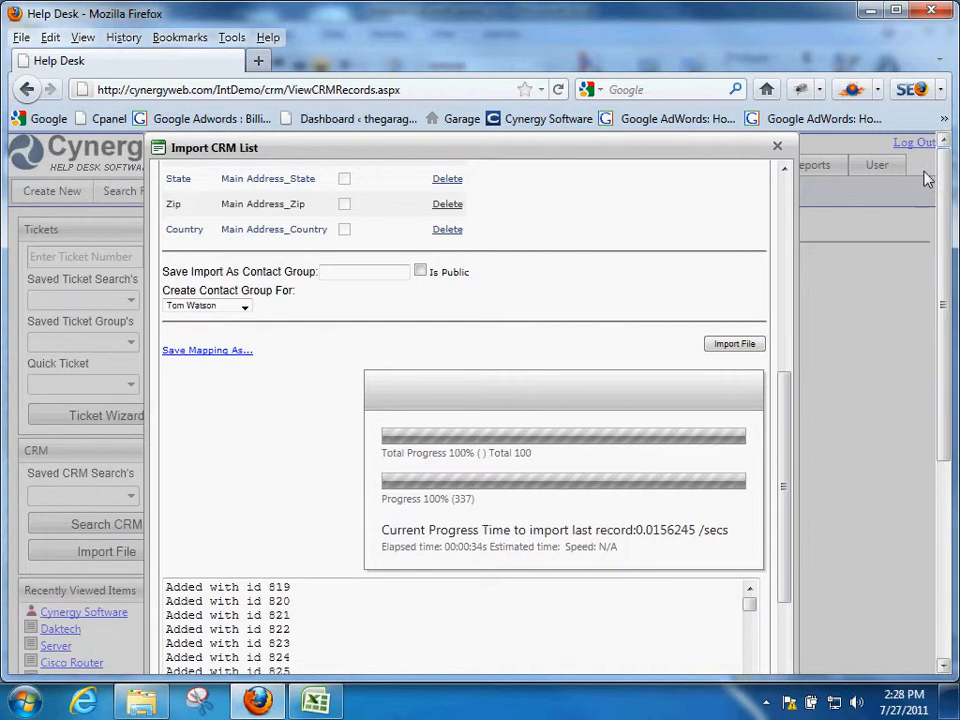
{"action": "left_click_drag", "start_coordinate": [786, 443], "coordinate": [776, 206]}
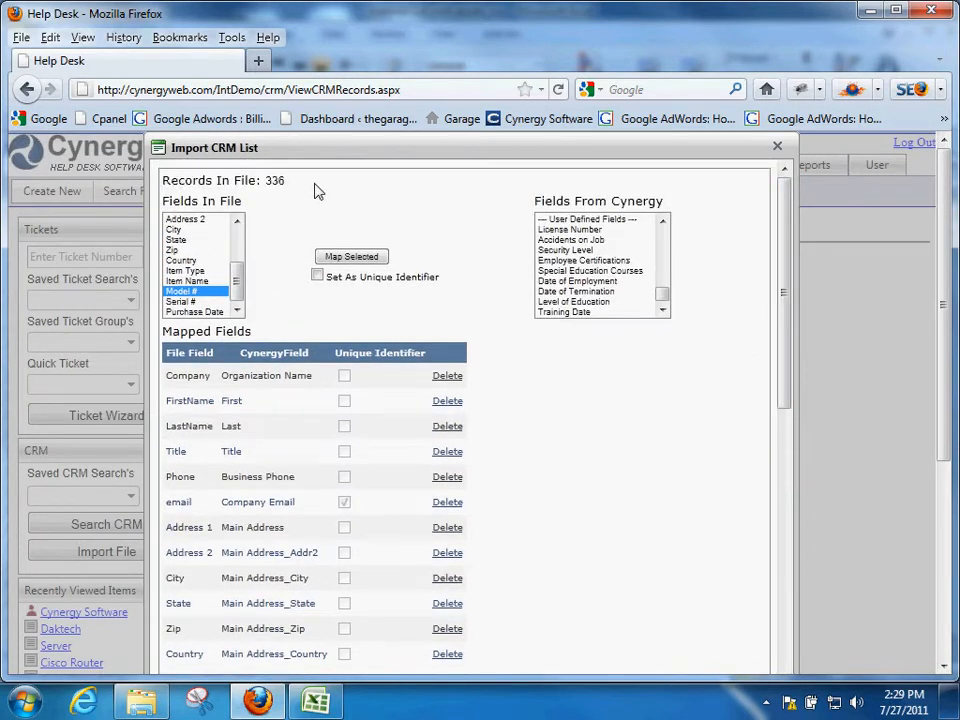
{"action": "left_click", "coordinate": [777, 146]}
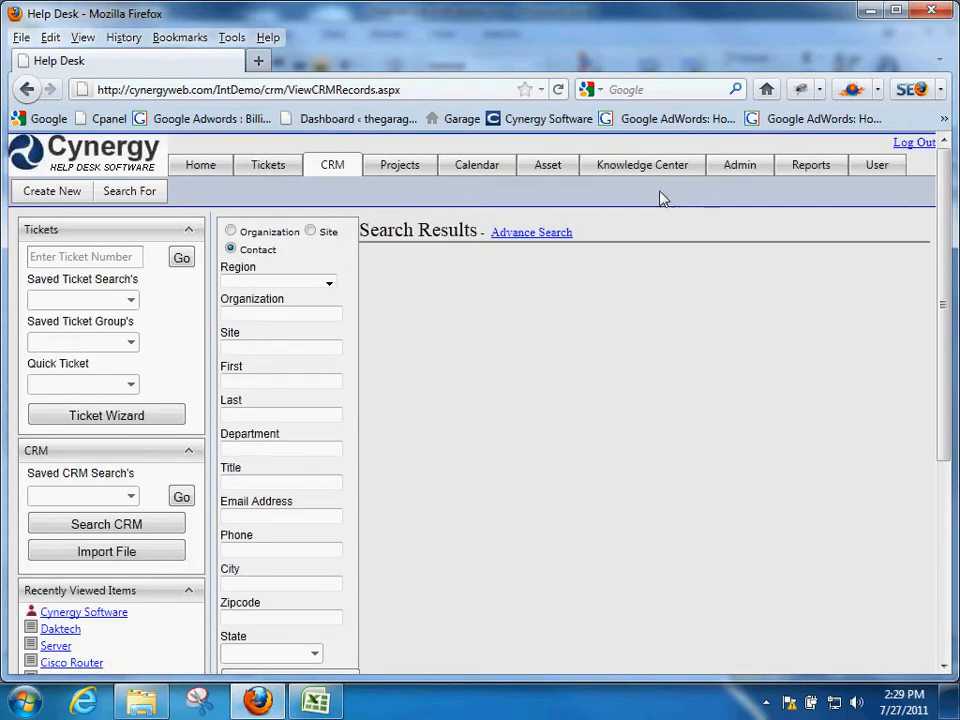
Search the CRM contacts for the organization cynergy and open the Cynergy Software organization record
{"action": "left_click", "coordinate": [334, 166]}
{"action": "type", "text": "c"}
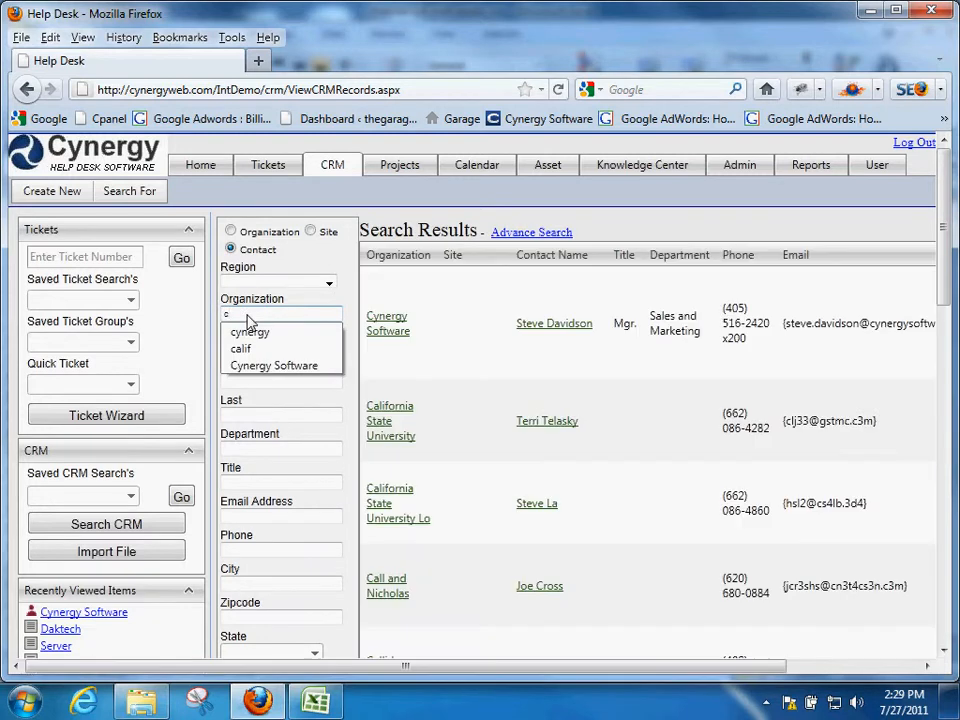
{"action": "type", "text": "ynergy"}
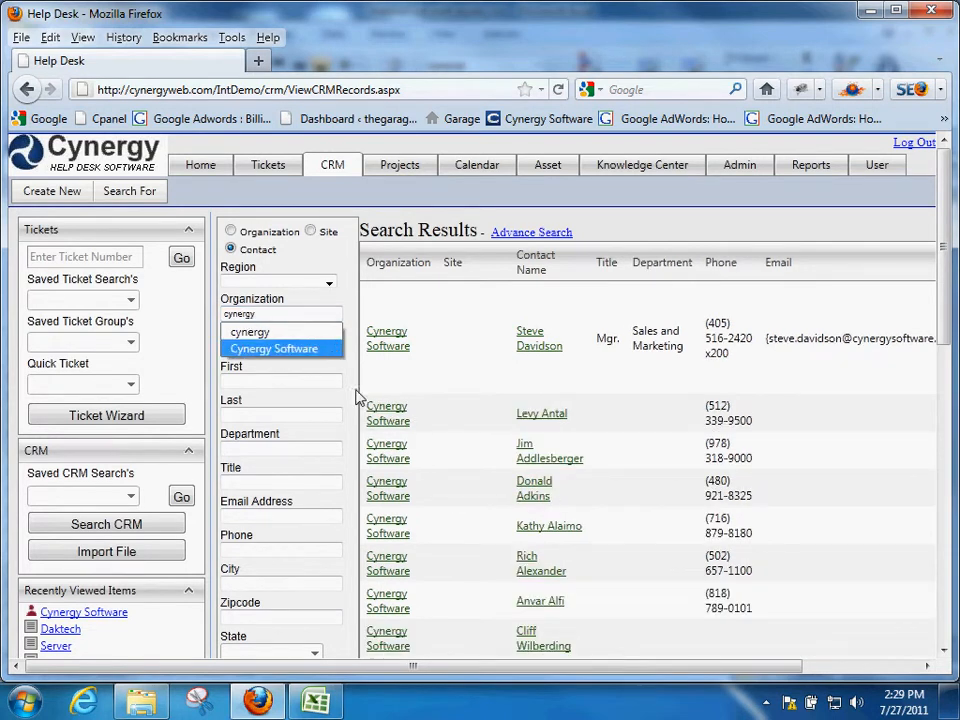
{"action": "left_click", "coordinate": [396, 417]}
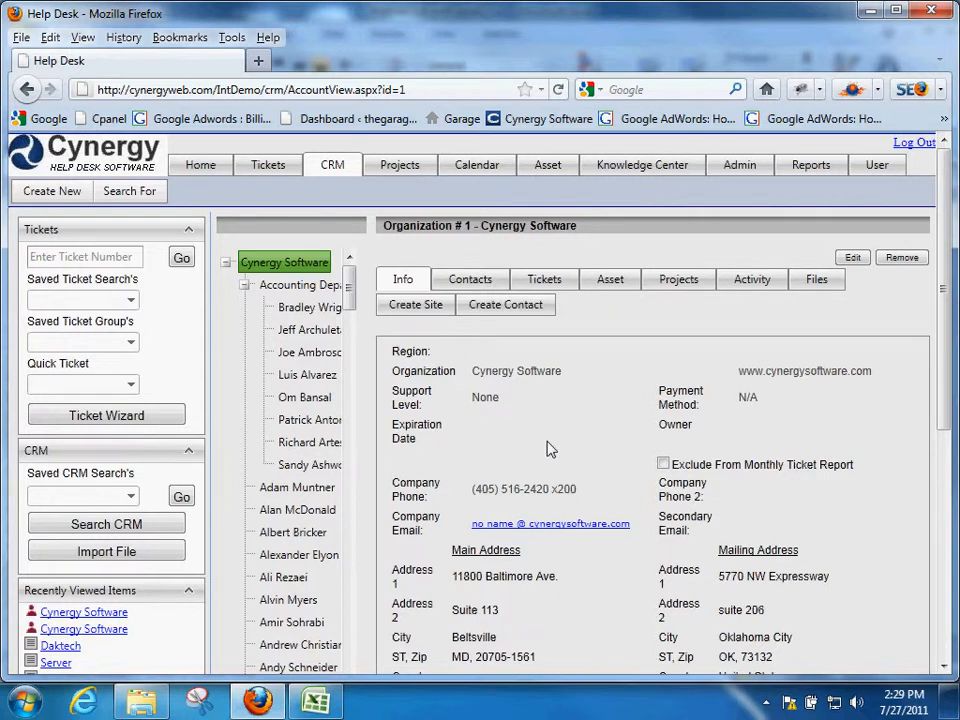
Open the asset records import from the Asset module's configuration in the administration area
{"action": "left_click", "coordinate": [750, 166]}
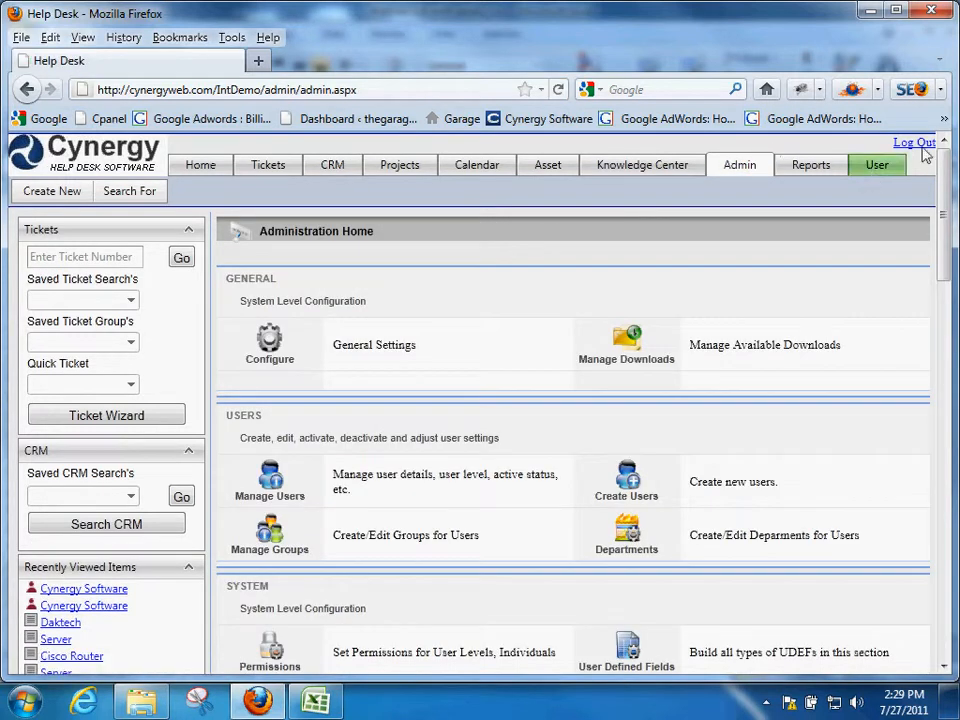
{"action": "left_click_drag", "start_coordinate": [952, 166], "coordinate": [951, 521]}
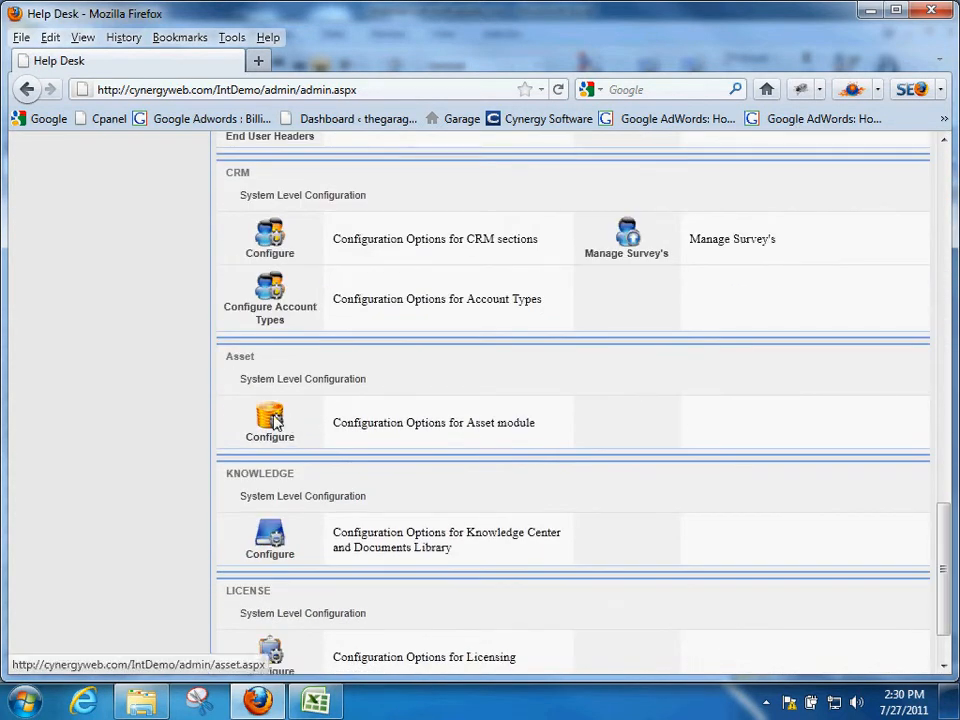
{"action": "left_click", "coordinate": [270, 420]}
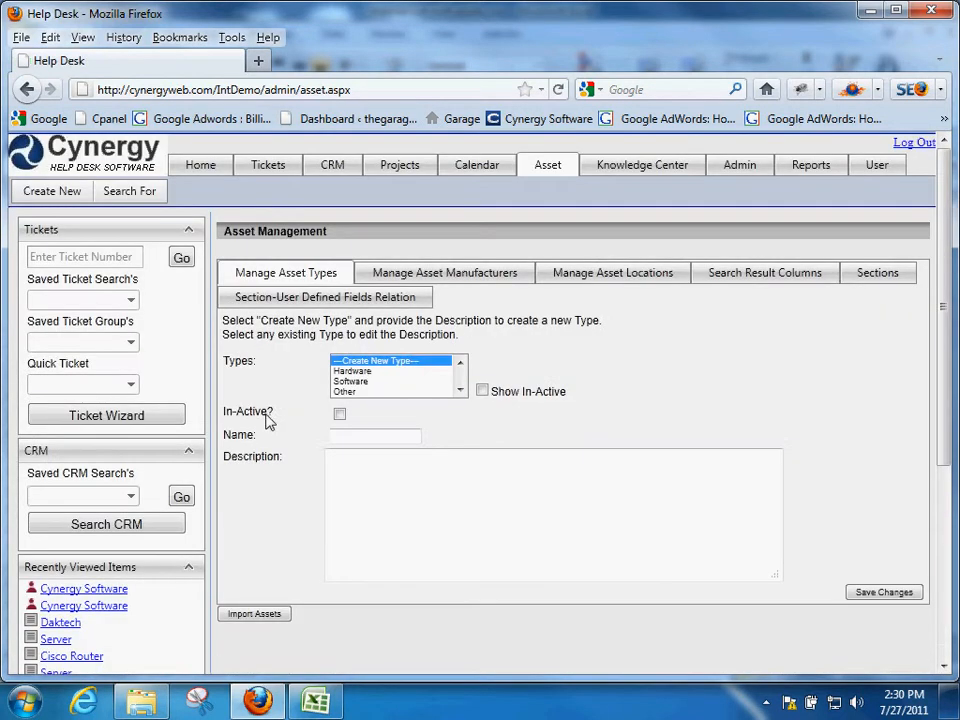
{"action": "left_click_drag", "start_coordinate": [946, 183], "coordinate": [936, 305]}
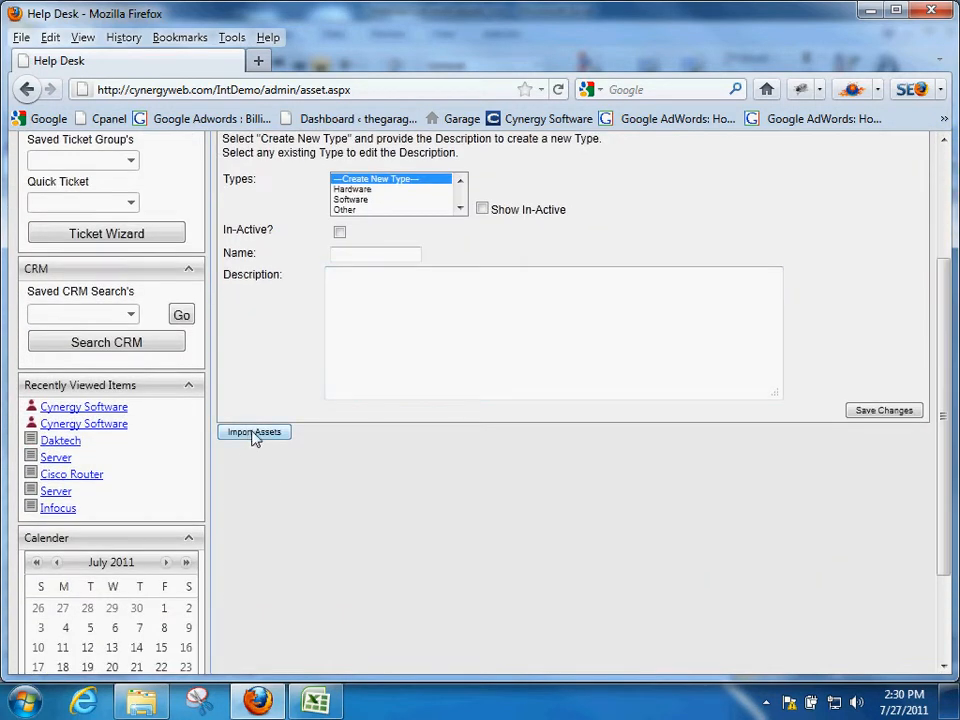
{"action": "left_click", "coordinate": [265, 435]}
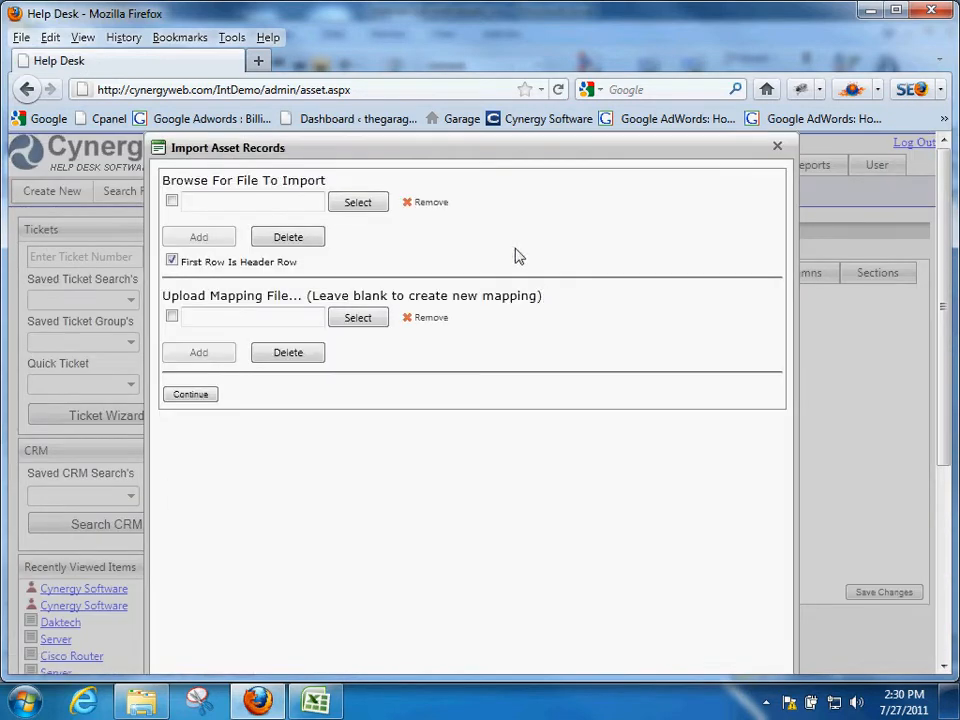
Choose the file Internal List-with assets_csv for the asset import and continue to the field mapping
{"action": "left_click", "coordinate": [358, 203]}
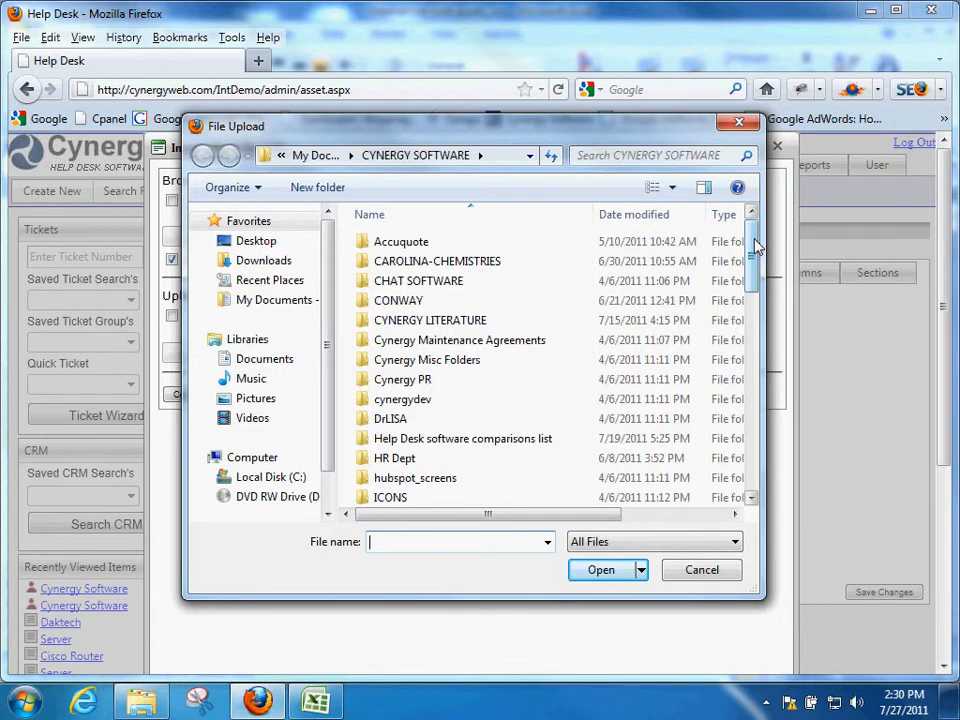
{"action": "left_click_drag", "start_coordinate": [756, 246], "coordinate": [754, 442]}
{"action": "double_click", "coordinate": [449, 380]}
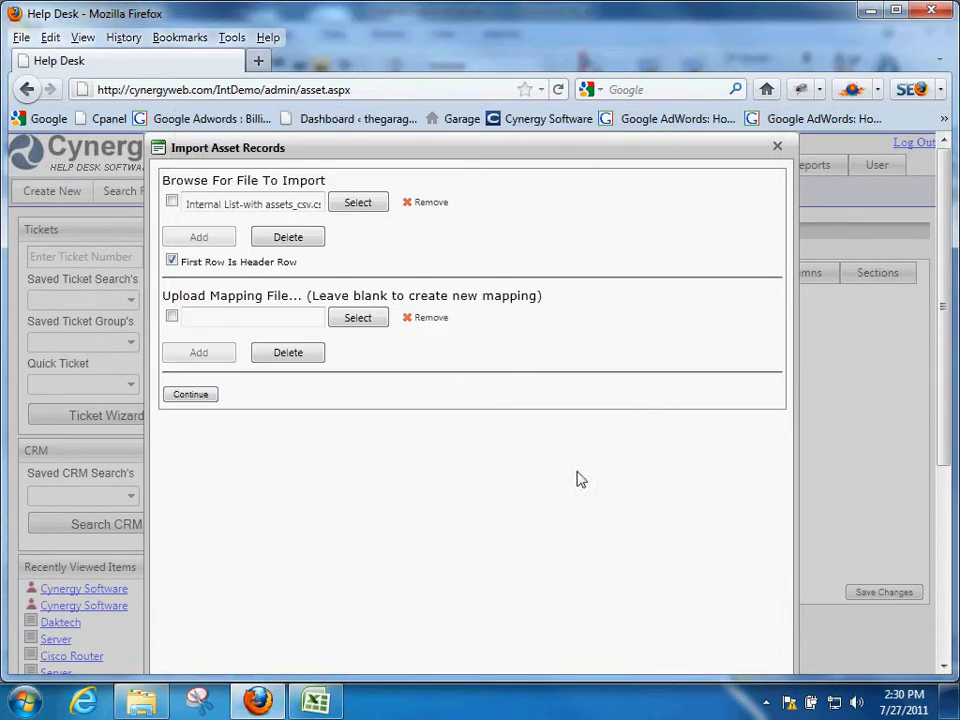
{"action": "left_click", "coordinate": [191, 395]}
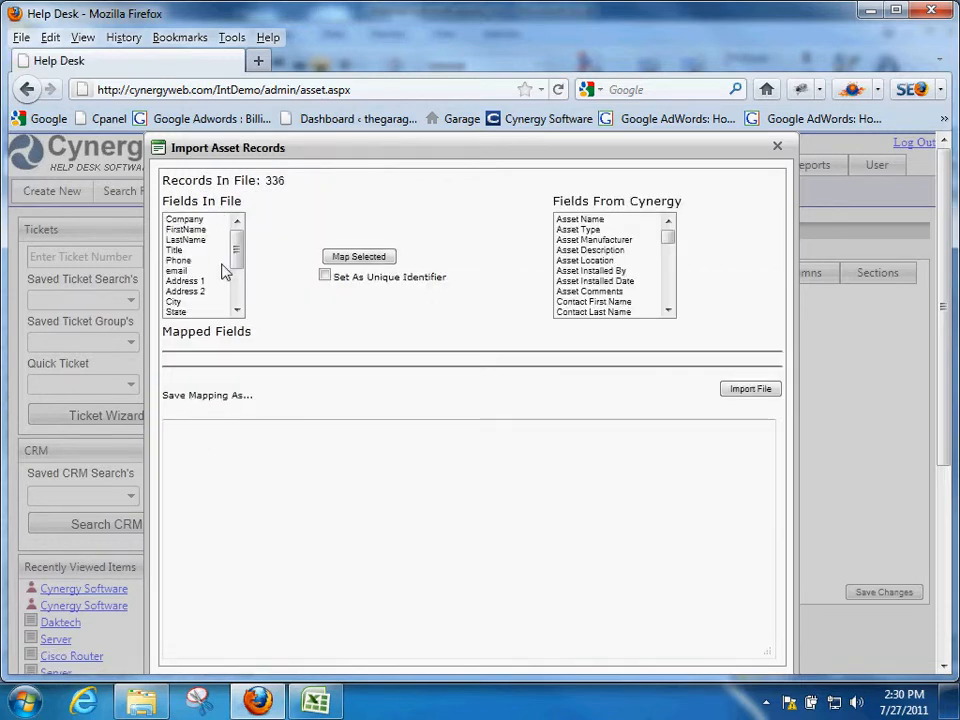
Map the file field Company to Organization Name in the asset import
{"action": "left_click_drag", "start_coordinate": [240, 246], "coordinate": [241, 283]}
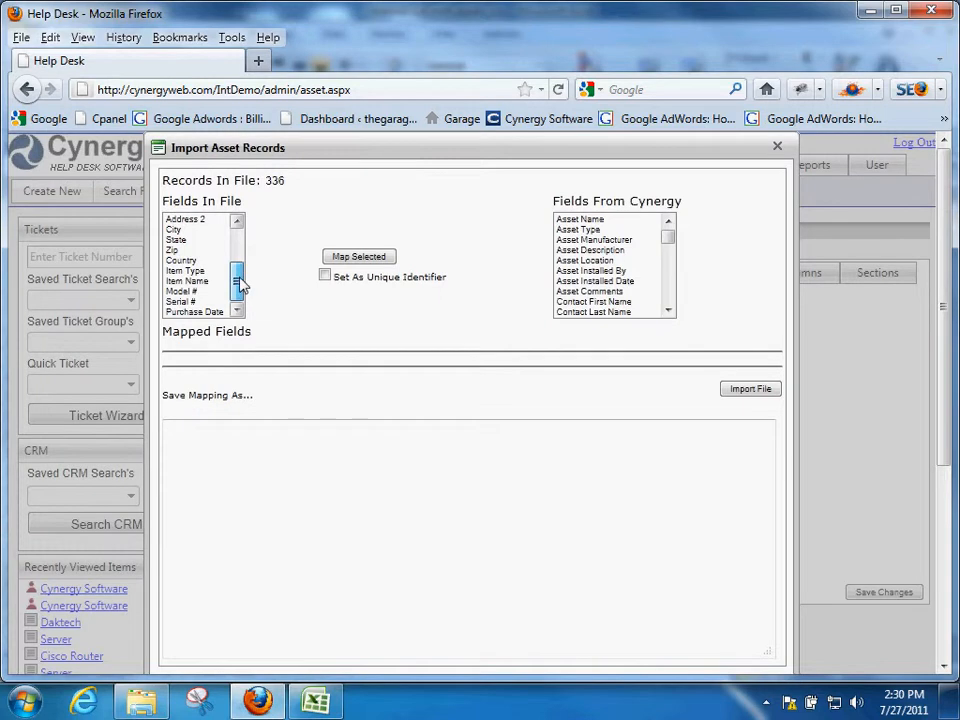
{"action": "scroll", "coordinate": [239, 276], "scroll_direction": "up", "scroll_amount": 3}
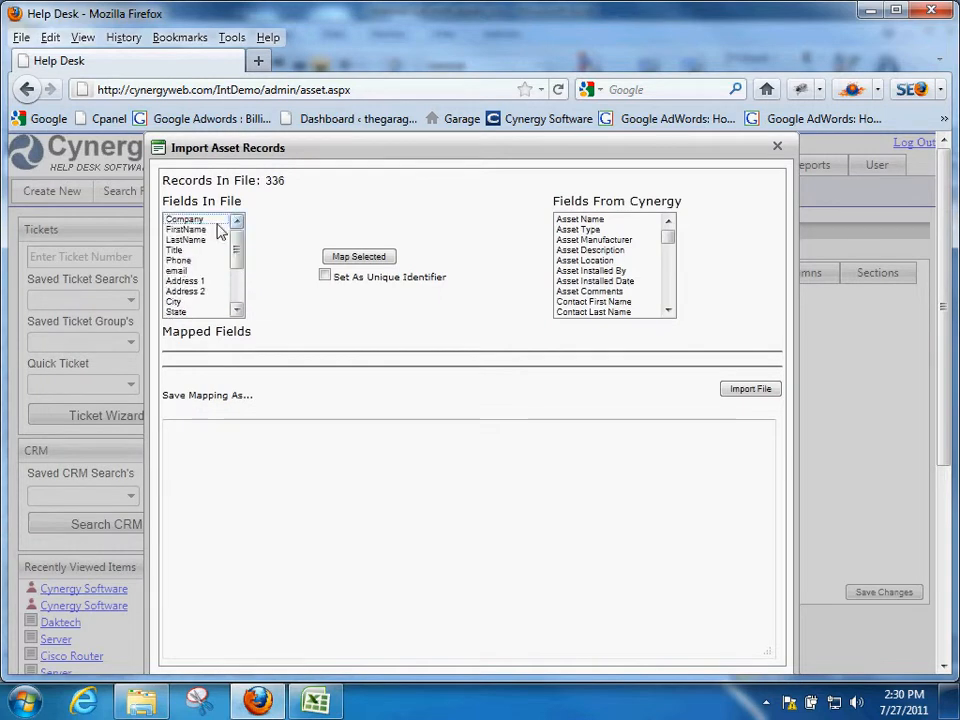
{"action": "left_click", "coordinate": [186, 220]}
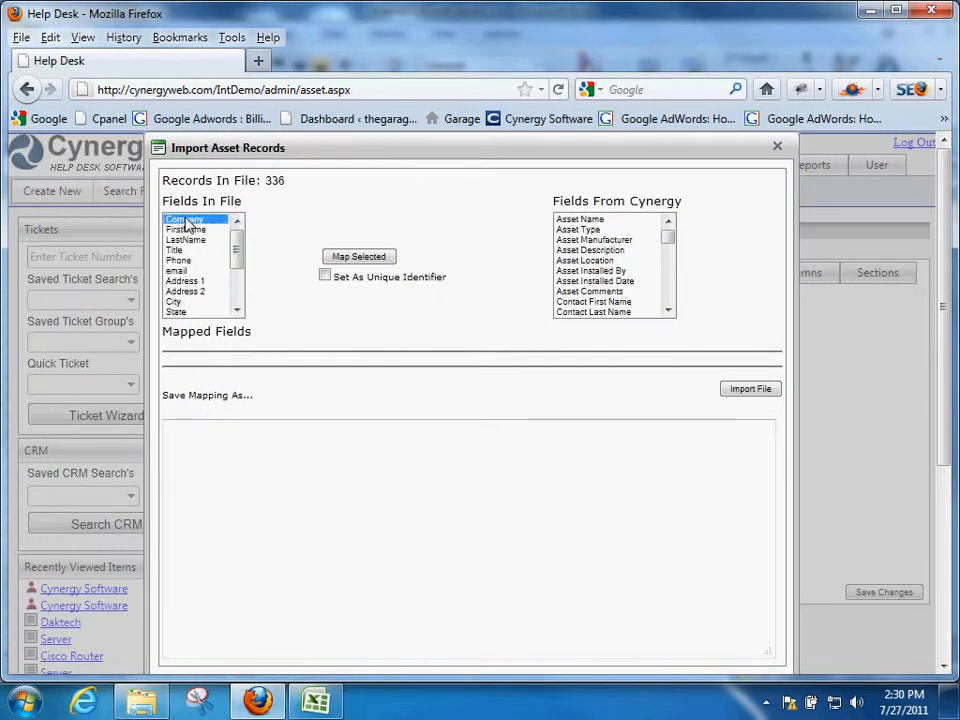
{"action": "left_click", "coordinate": [668, 240]}
{"action": "left_click_drag", "start_coordinate": [668, 243], "coordinate": [668, 249]}
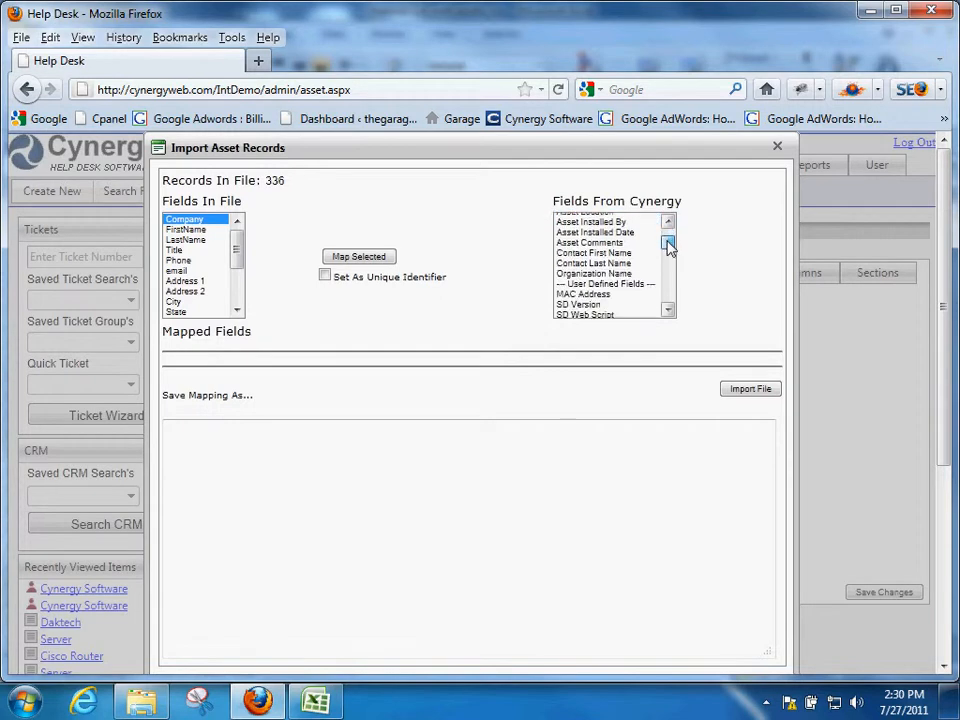
{"action": "left_click", "coordinate": [615, 274]}
{"action": "left_click", "coordinate": [340, 257]}
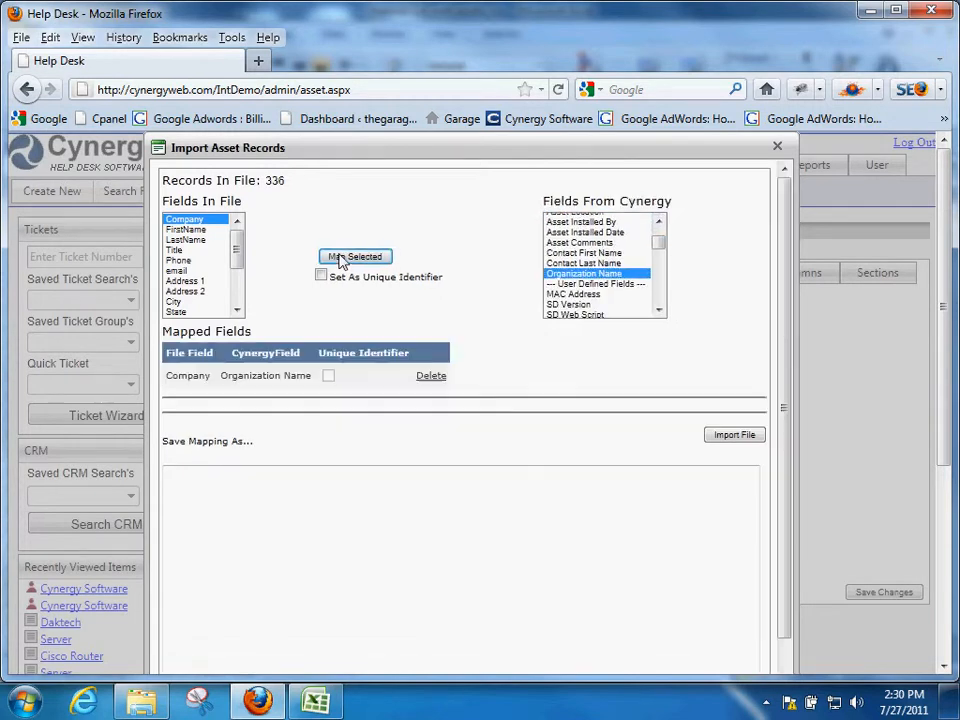
Map the file field FirstName to Contact First Name and LastName to Contact Last Name in the asset import
{"action": "left_click", "coordinate": [202, 231]}
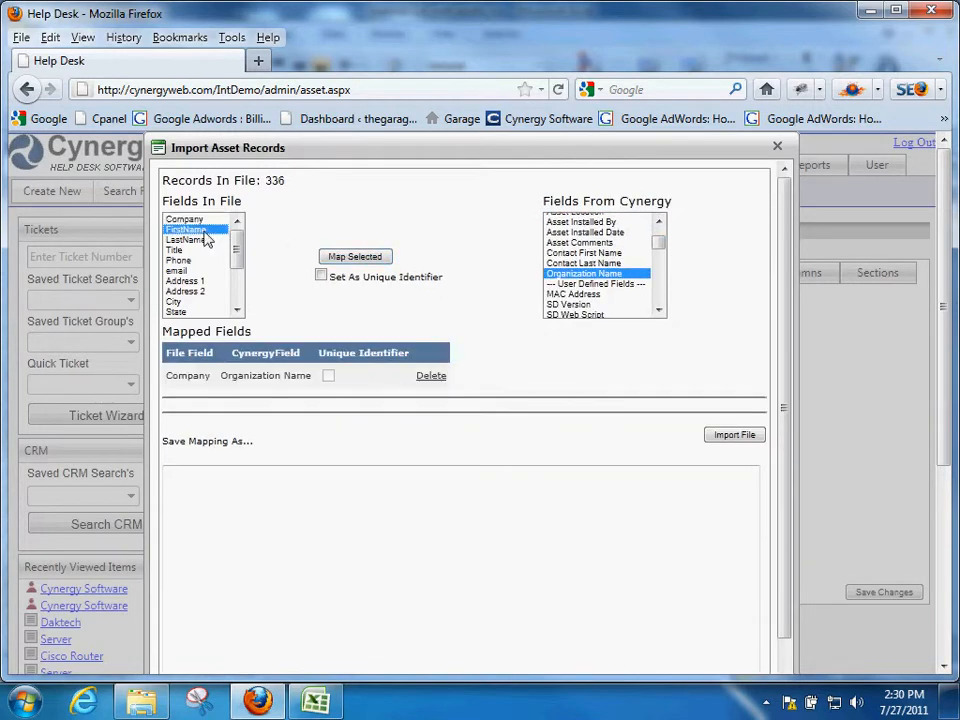
{"action": "left_click", "coordinate": [600, 253]}
{"action": "left_click", "coordinate": [355, 257]}
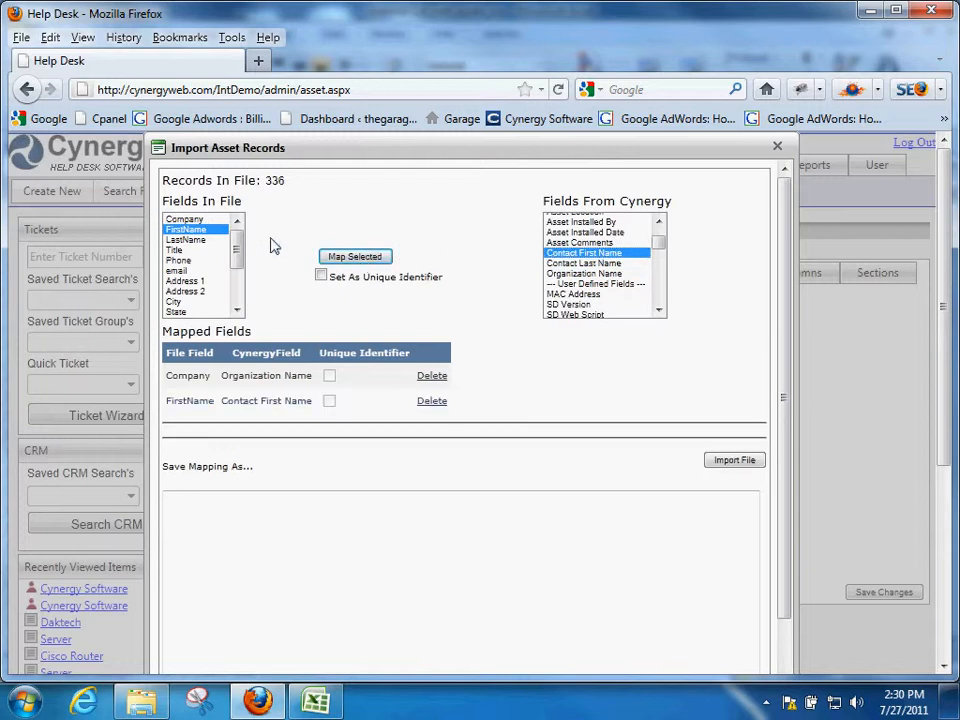
{"action": "left_click", "coordinate": [190, 240]}
{"action": "left_click", "coordinate": [601, 264]}
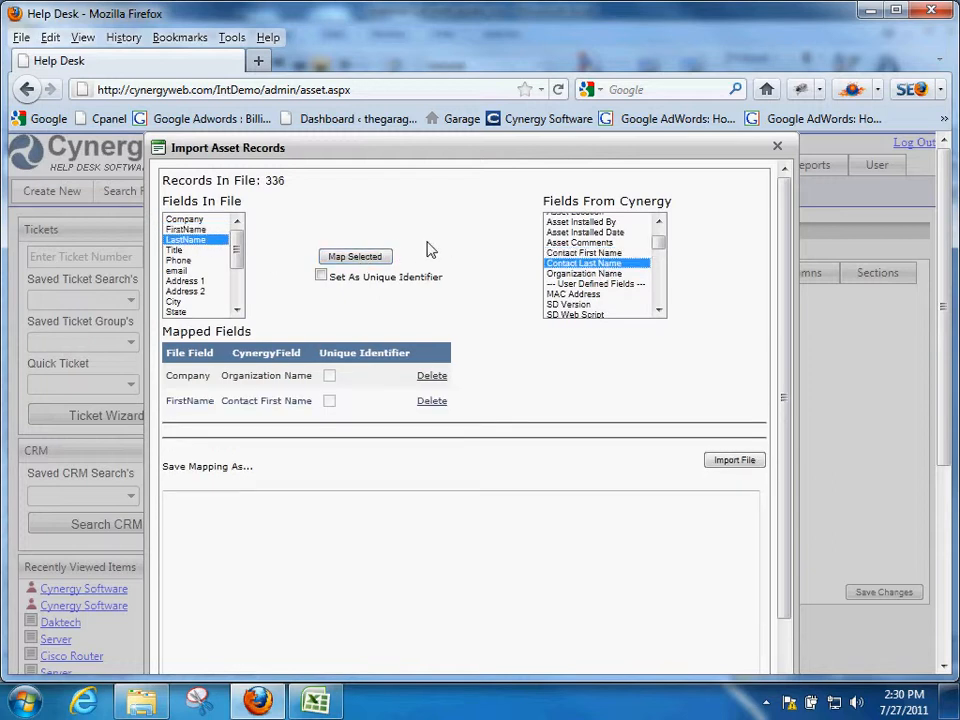
{"action": "left_click", "coordinate": [372, 257]}
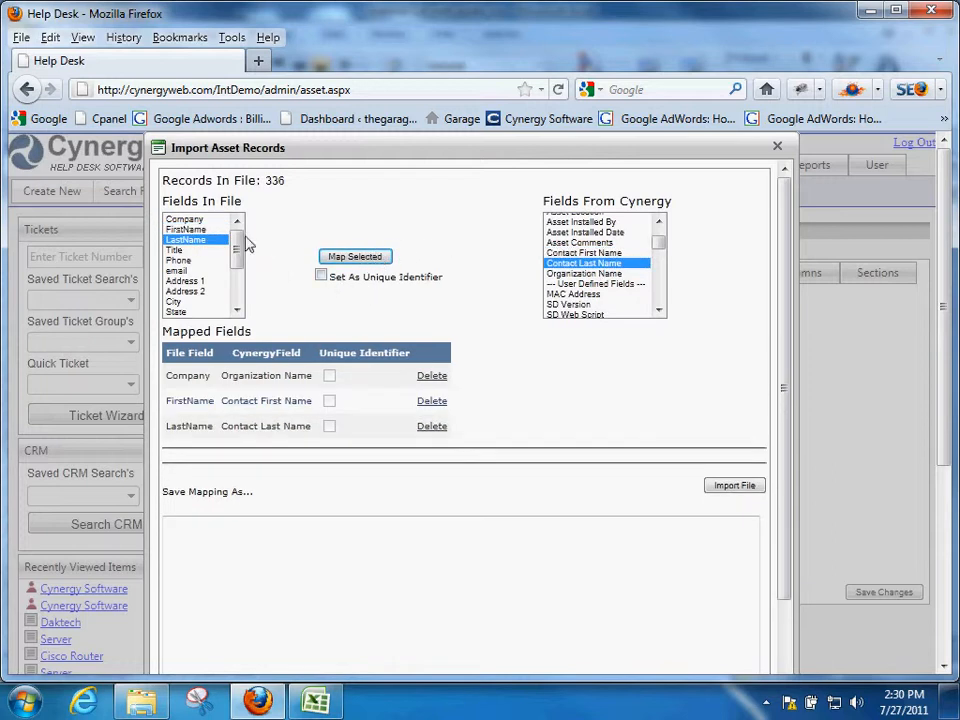
Map the file field Item Type to Asset Type and Item Name to Asset Name
{"action": "left_click_drag", "start_coordinate": [238, 247], "coordinate": [243, 281]}
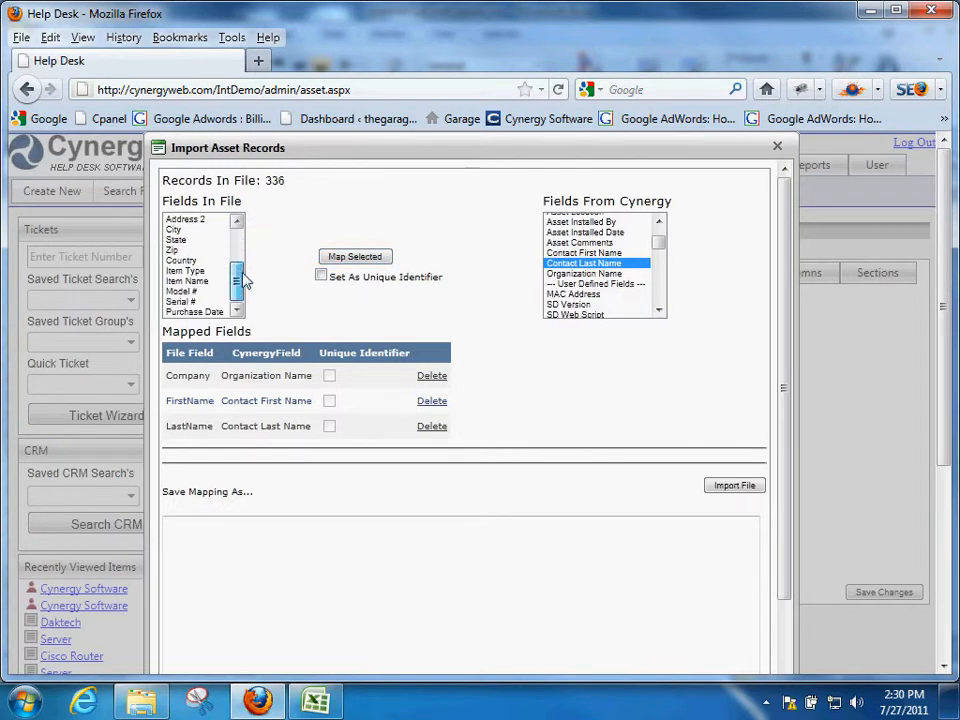
{"action": "left_click", "coordinate": [186, 271]}
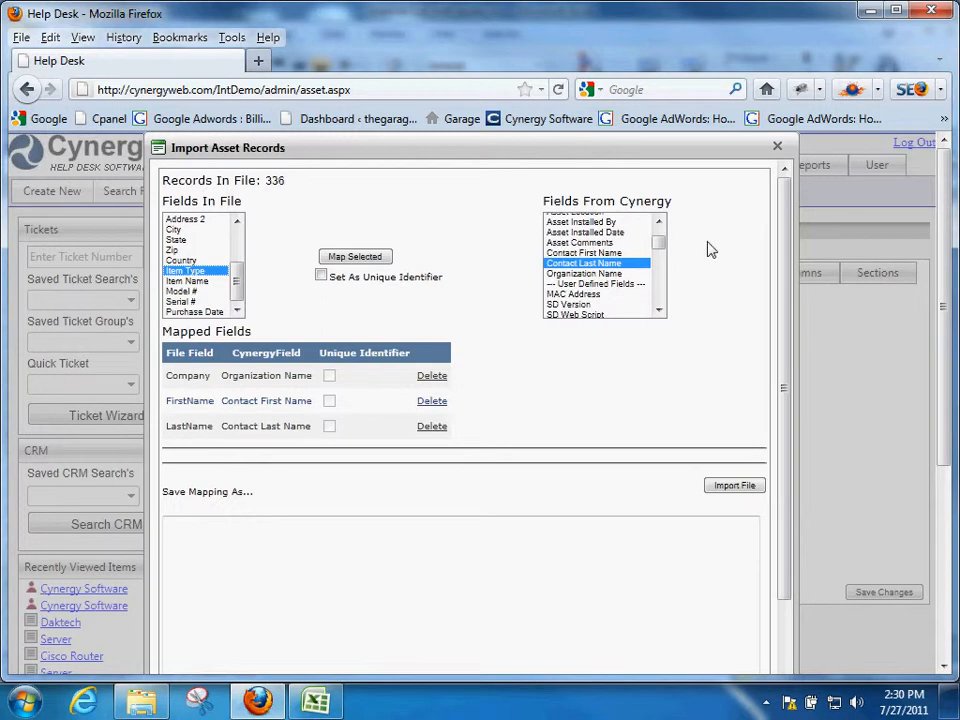
{"action": "mouse_move", "coordinate": [661, 245]}
{"action": "left_mouse_down"}
{"action": "mouse_move", "coordinate": [664, 257]}
{"action": "mouse_move", "coordinate": [664, 240]}
{"action": "left_mouse_up"}
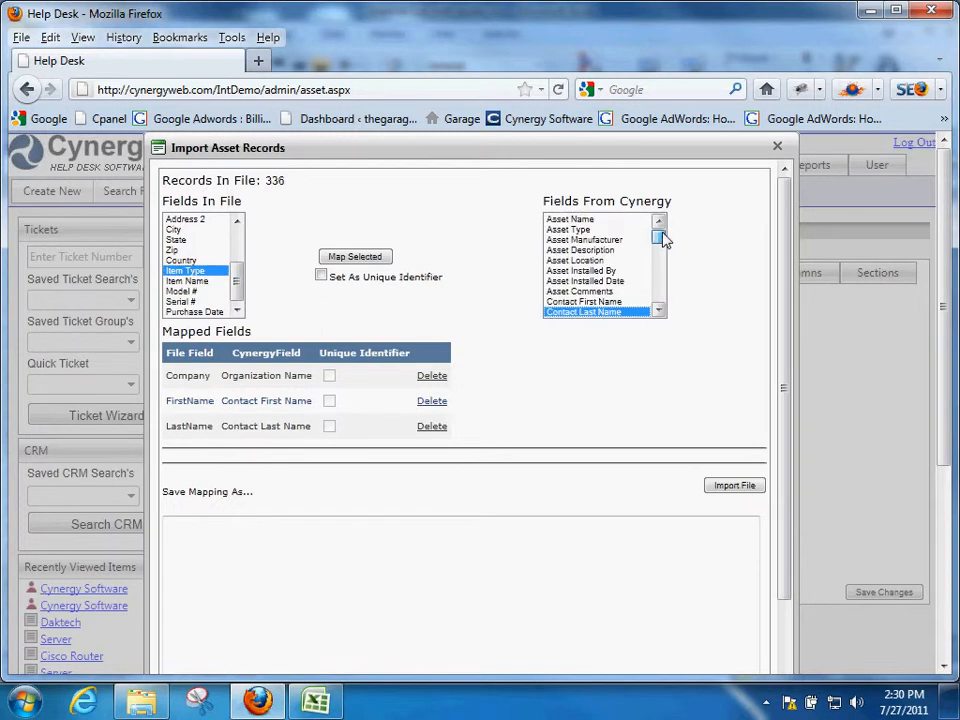
{"action": "left_click", "coordinate": [578, 231]}
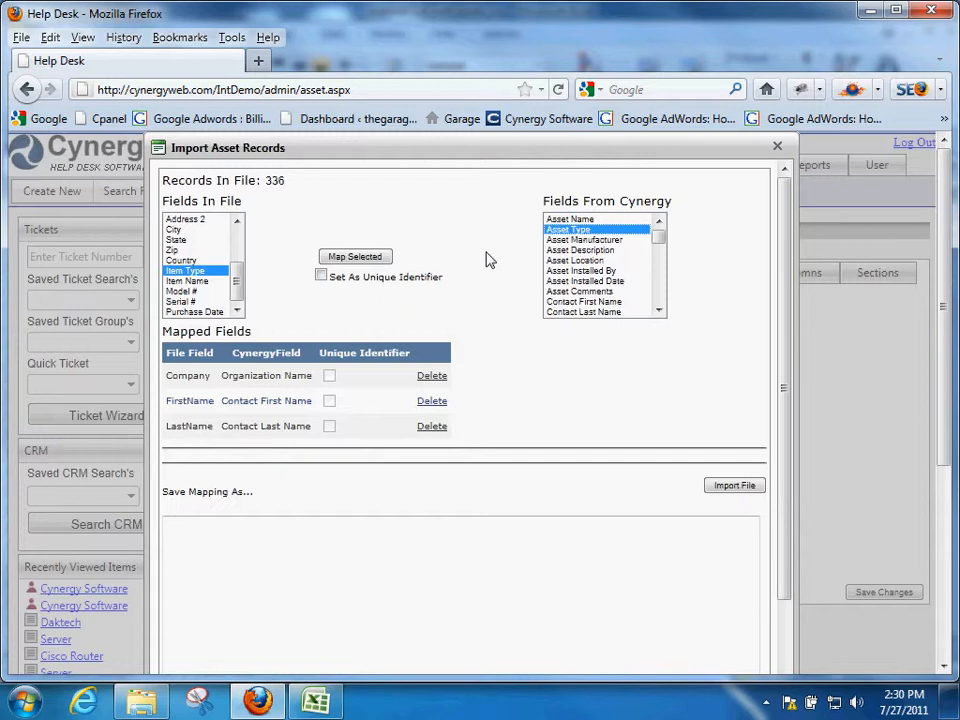
{"action": "left_click", "coordinate": [362, 260]}
{"action": "left_click", "coordinate": [190, 281]}
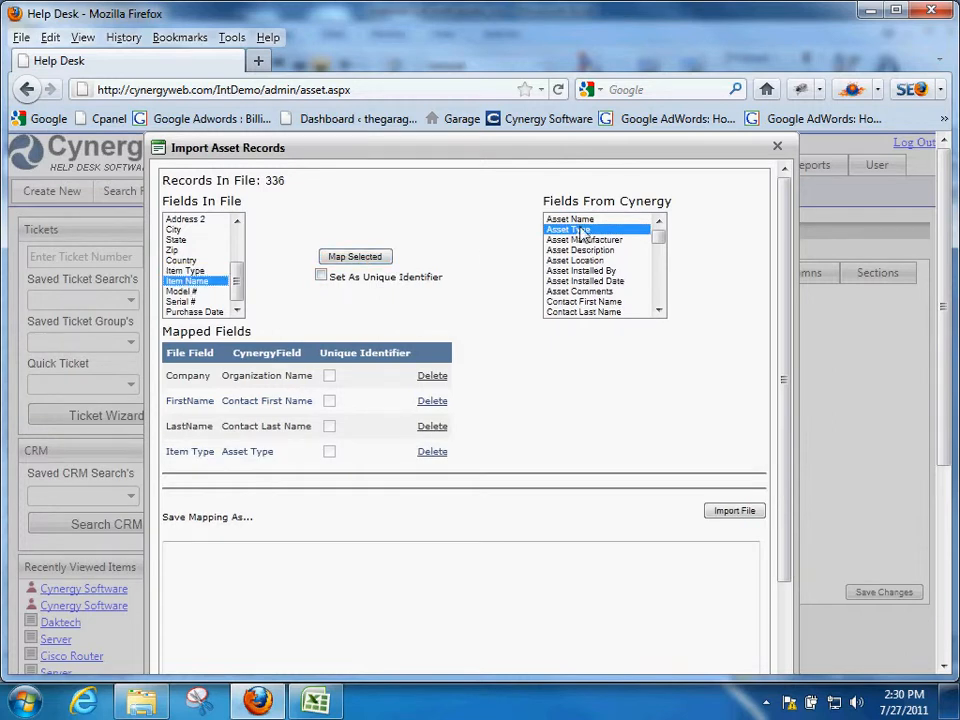
{"action": "left_click", "coordinate": [598, 219]}
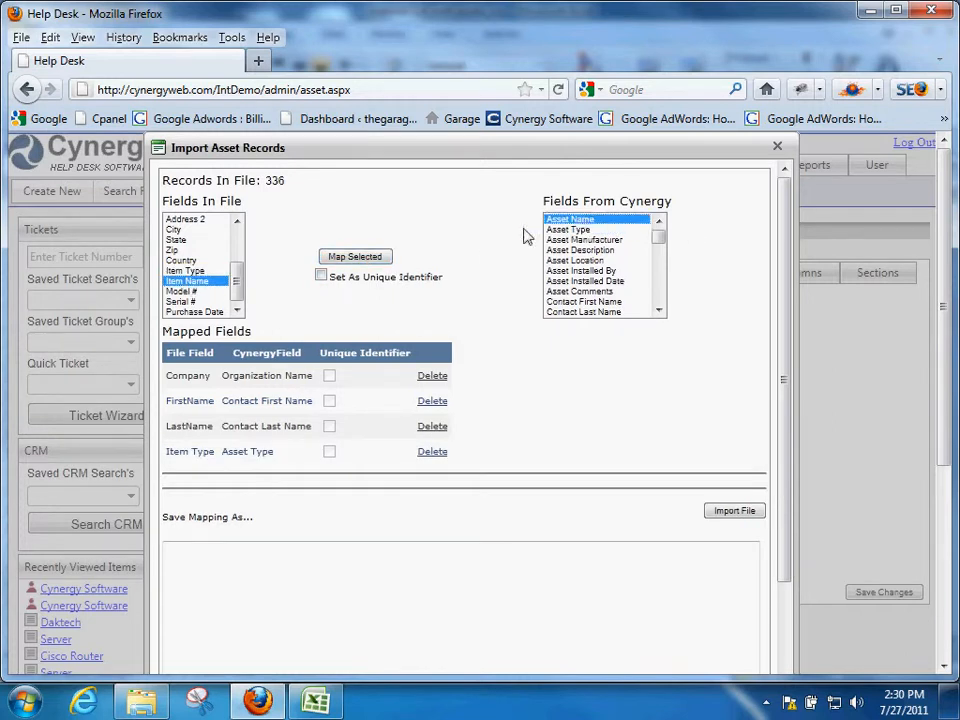
{"action": "left_click", "coordinate": [352, 257]}
Map the file field Model # to the user-defined Cynergy field Model #
{"action": "left_click", "coordinate": [180, 291]}
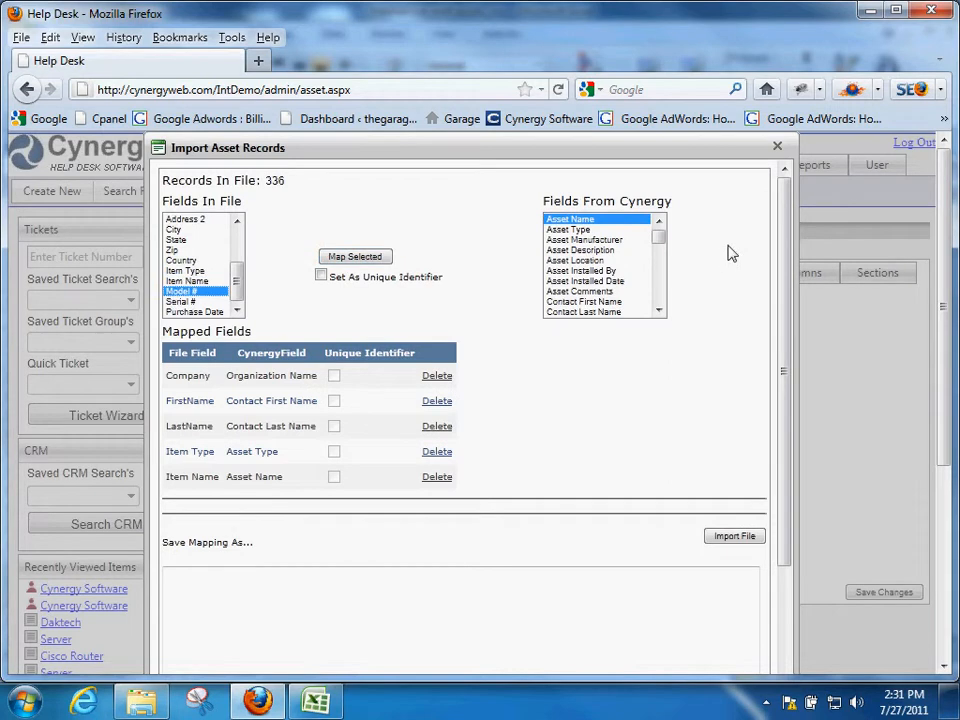
{"action": "scroll", "coordinate": [668, 253], "scroll_direction": "down", "scroll_amount": 1}
{"action": "left_click_drag", "start_coordinate": [667, 253], "coordinate": [662, 300]}
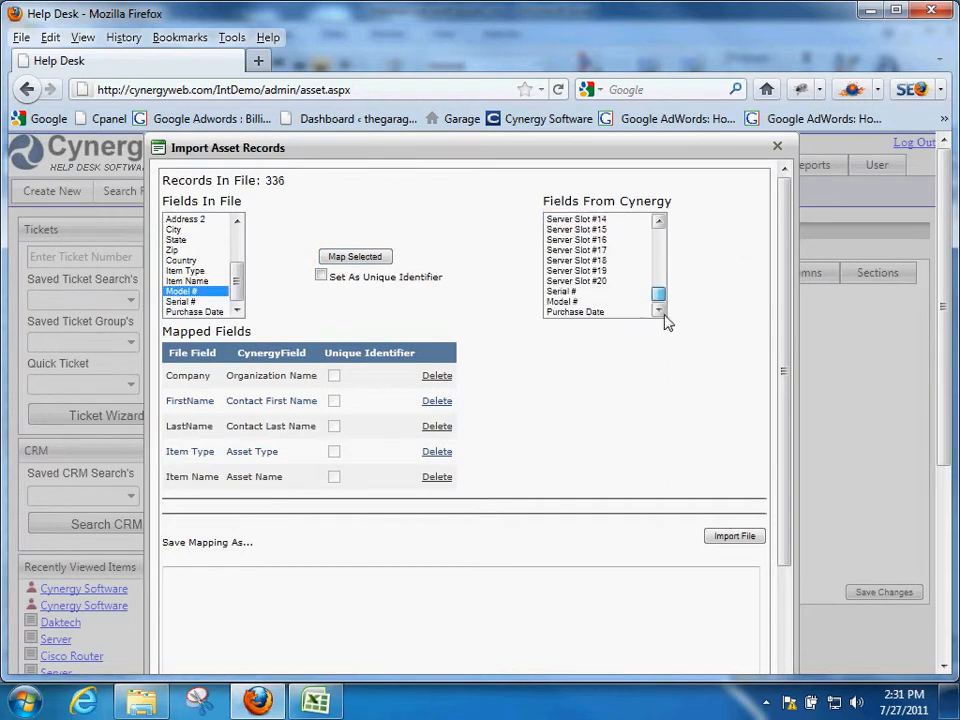
{"action": "left_click", "coordinate": [562, 301]}
{"action": "left_click", "coordinate": [354, 260]}
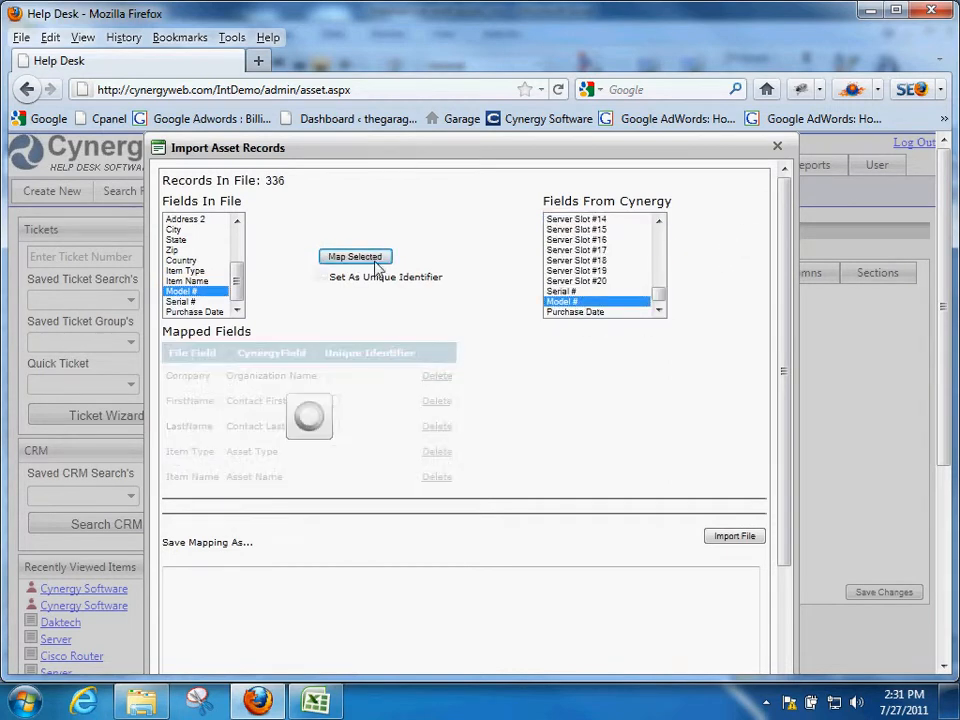
Map the file field Serial # to the Cynergy field Serial # and set it as the unique identifier
{"action": "left_click", "coordinate": [182, 302]}
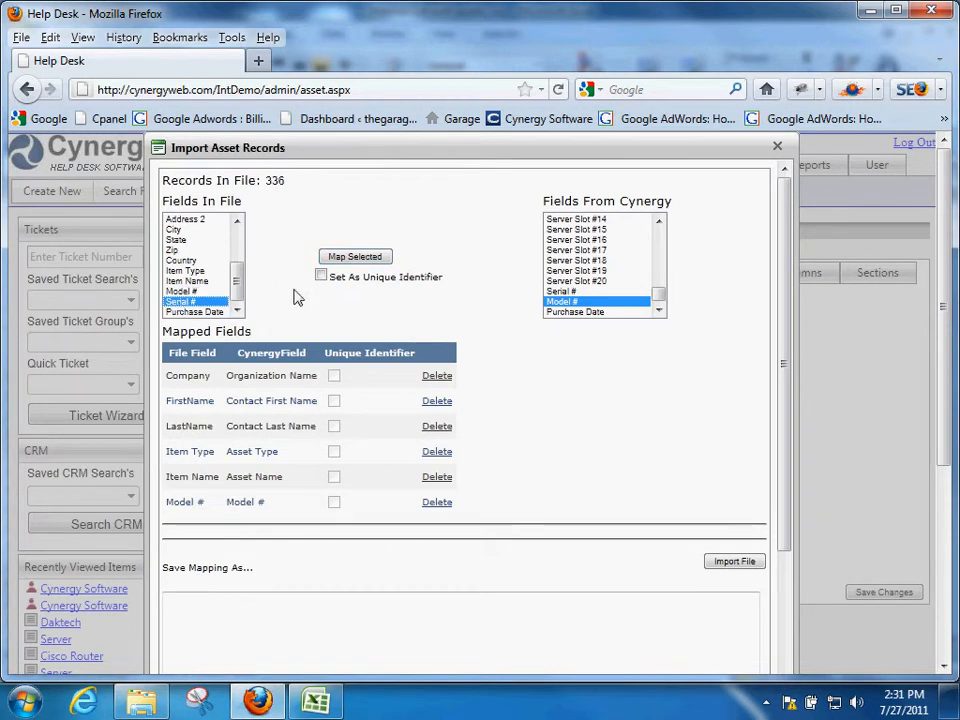
{"action": "left_click", "coordinate": [321, 275]}
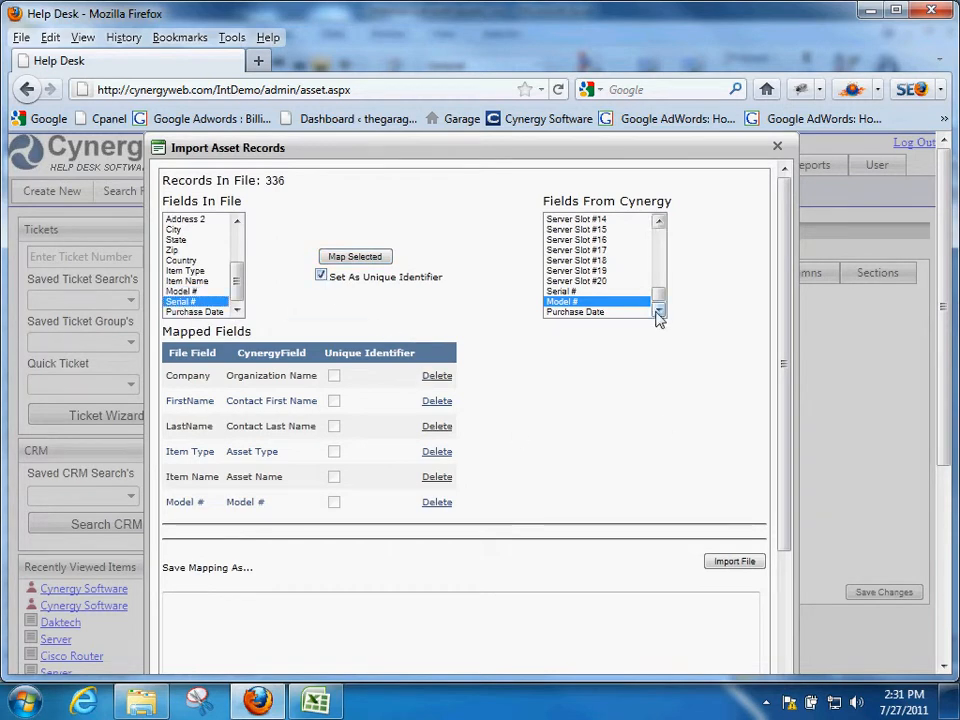
{"action": "left_click", "coordinate": [568, 291]}
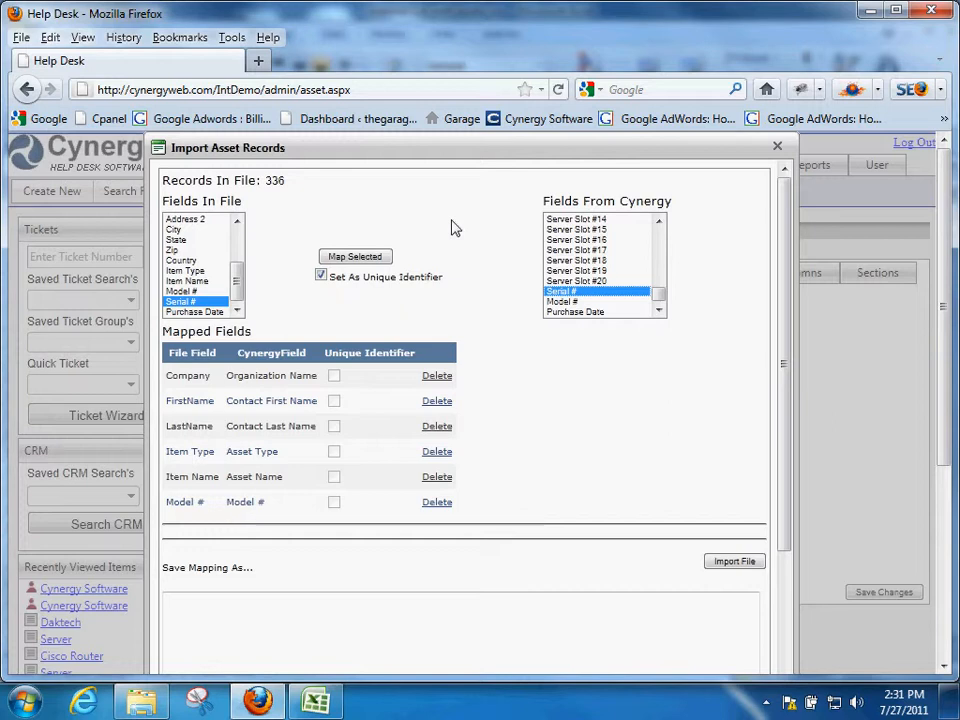
{"action": "left_click", "coordinate": [365, 259]}
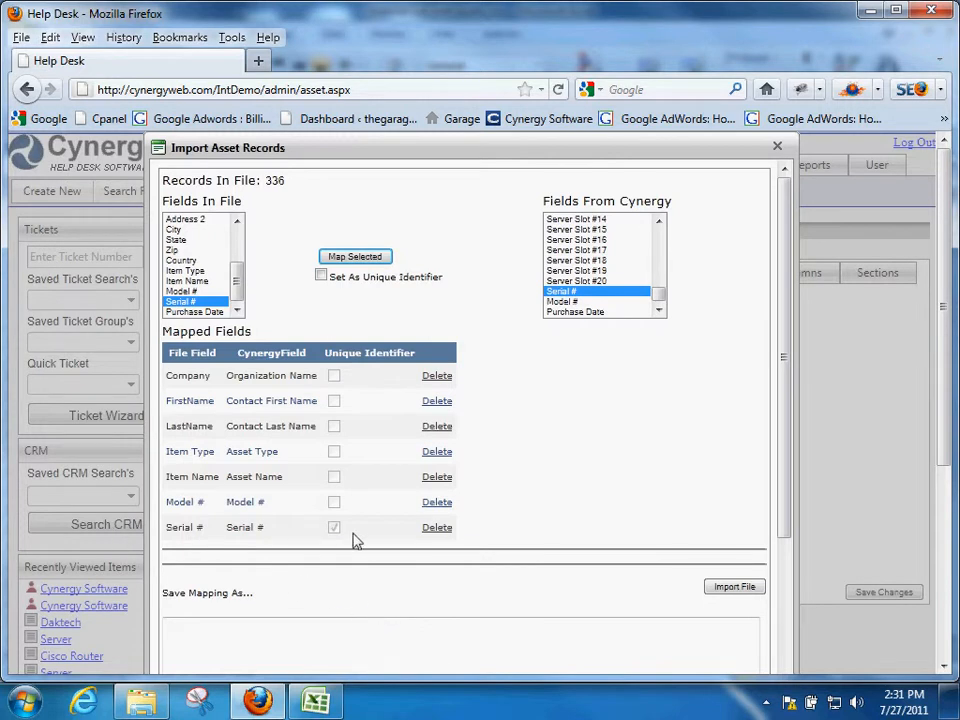
Map the file field Purchase Date to the Cynergy field Purchase Date
{"action": "left_click", "coordinate": [190, 311]}
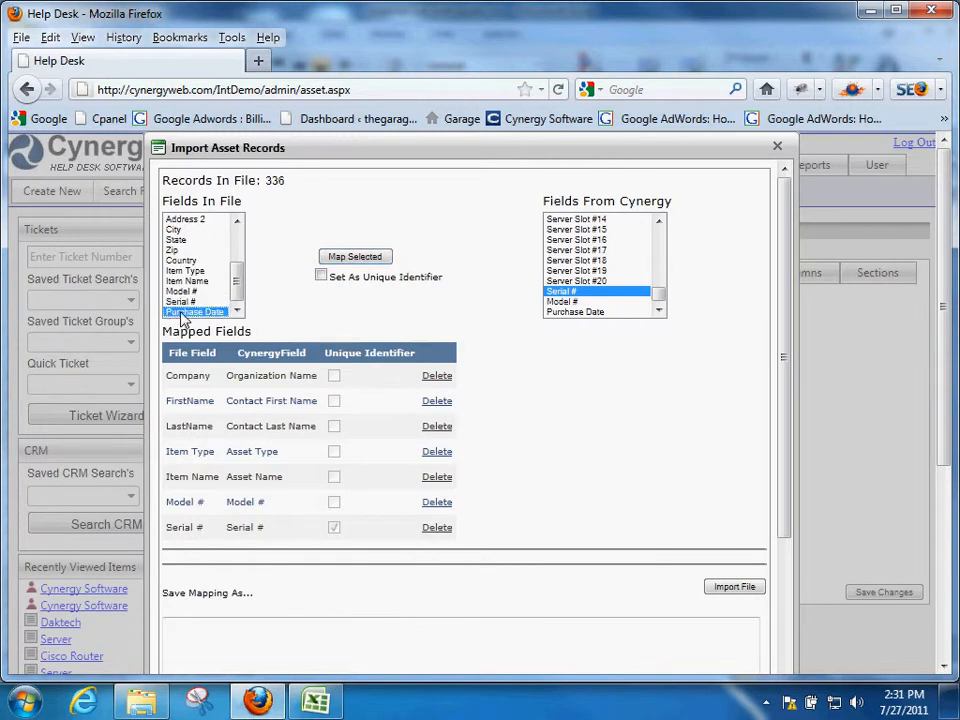
{"action": "left_click", "coordinate": [597, 312]}
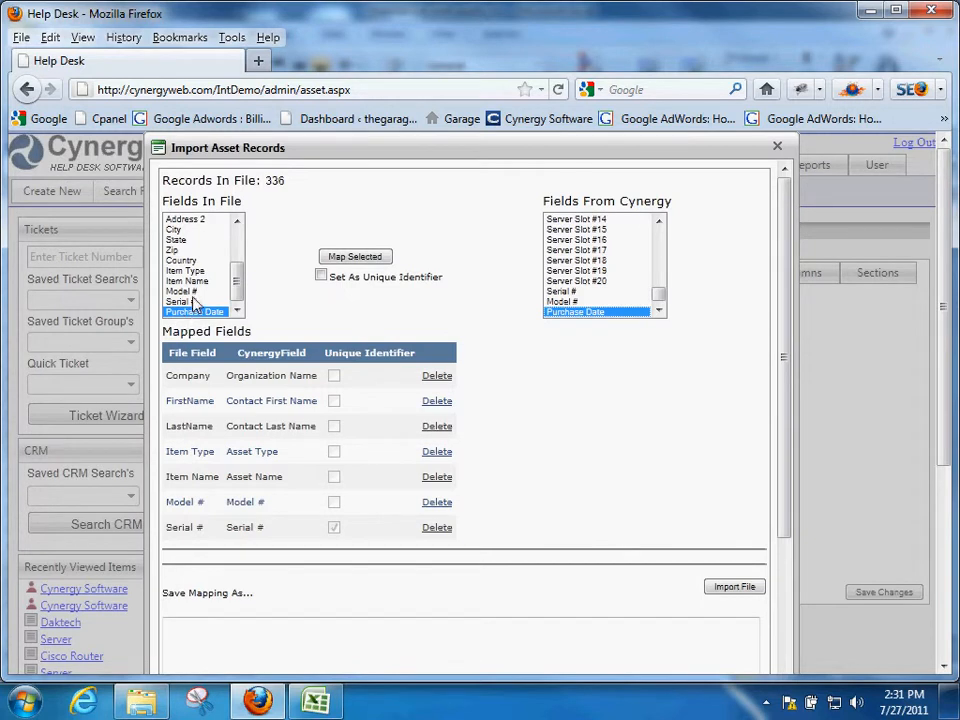
{"action": "left_click", "coordinate": [194, 302]}
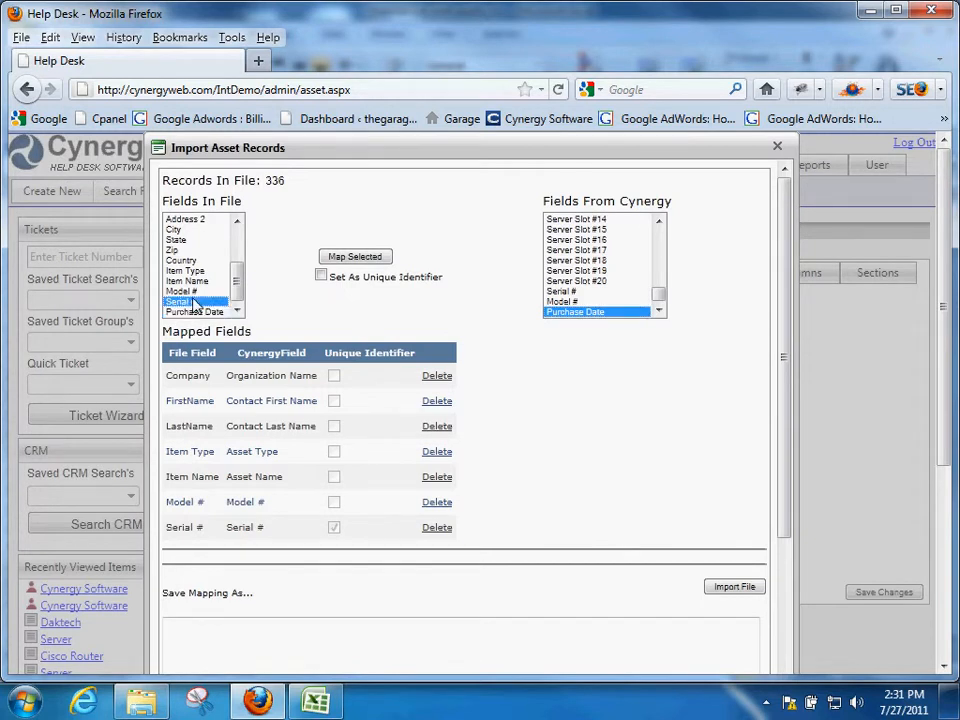
{"action": "left_click", "coordinate": [194, 311]}
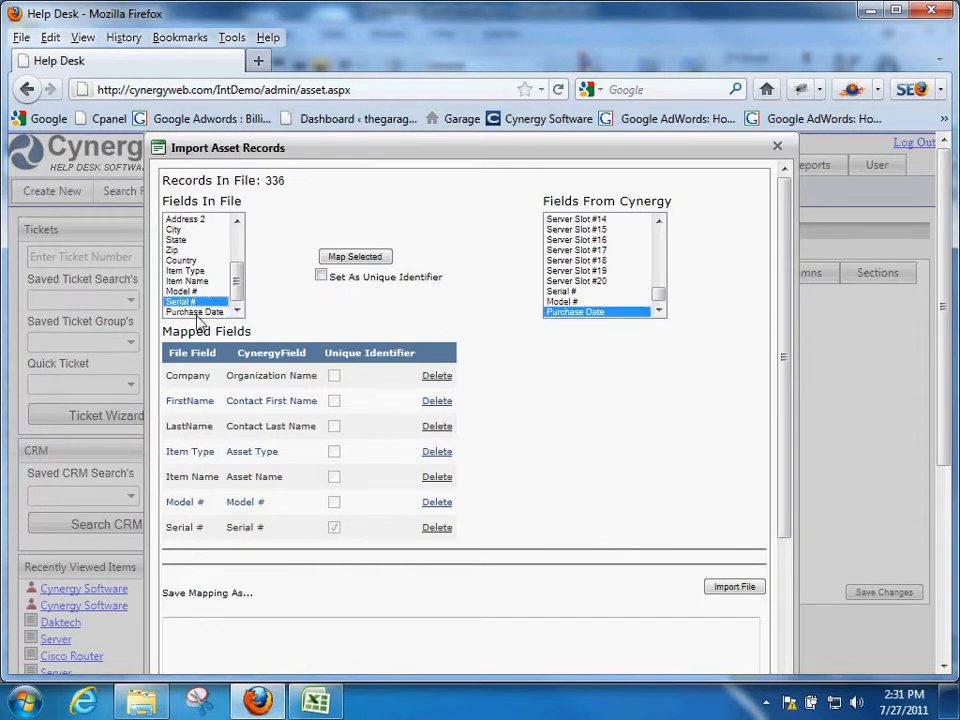
{"action": "left_click", "coordinate": [359, 262]}
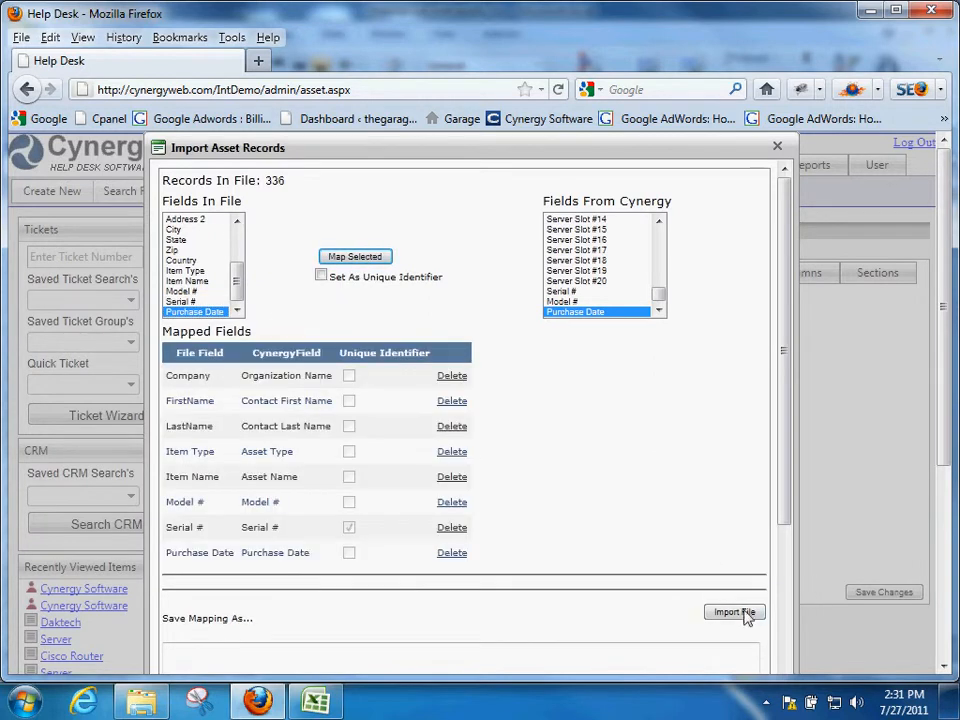
Import the asset file with the finished mapping, check the import progress and log, and close the import window
{"action": "left_click", "coordinate": [743, 614]}
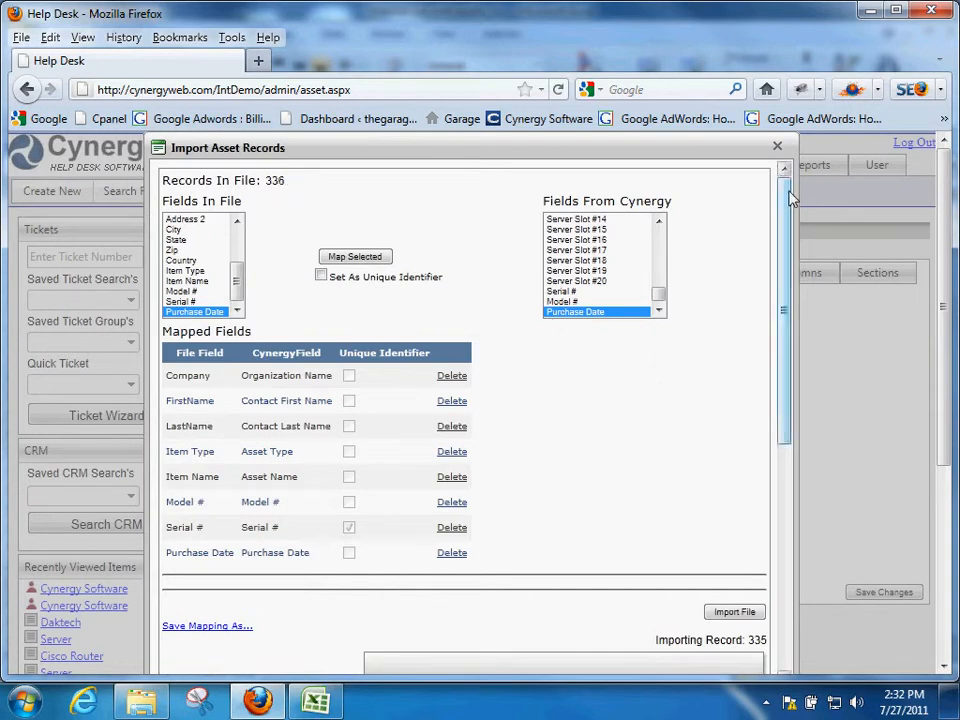
{"action": "left_click_drag", "start_coordinate": [783, 189], "coordinate": [826, 414]}
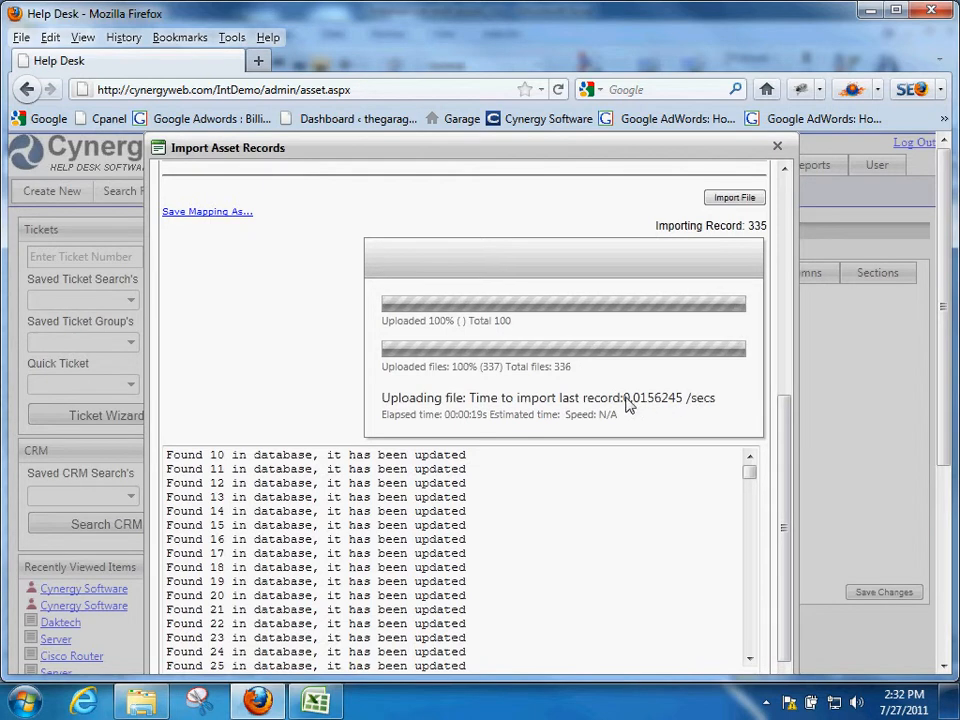
{"action": "left_click_drag", "start_coordinate": [622, 397], "coordinate": [669, 400]}
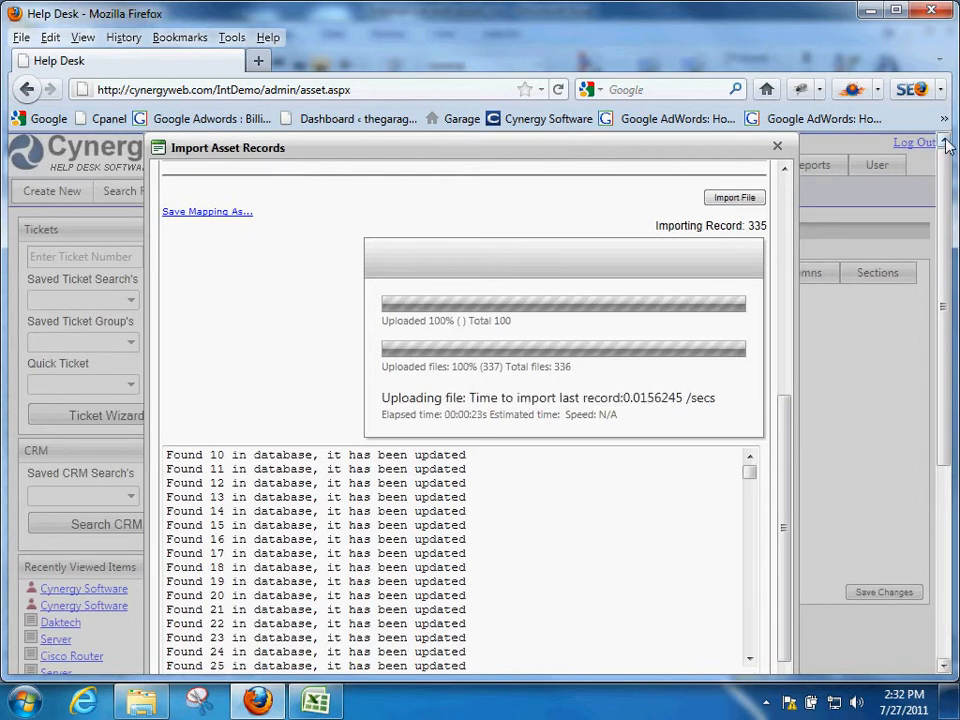
{"action": "left_click", "coordinate": [777, 146]}
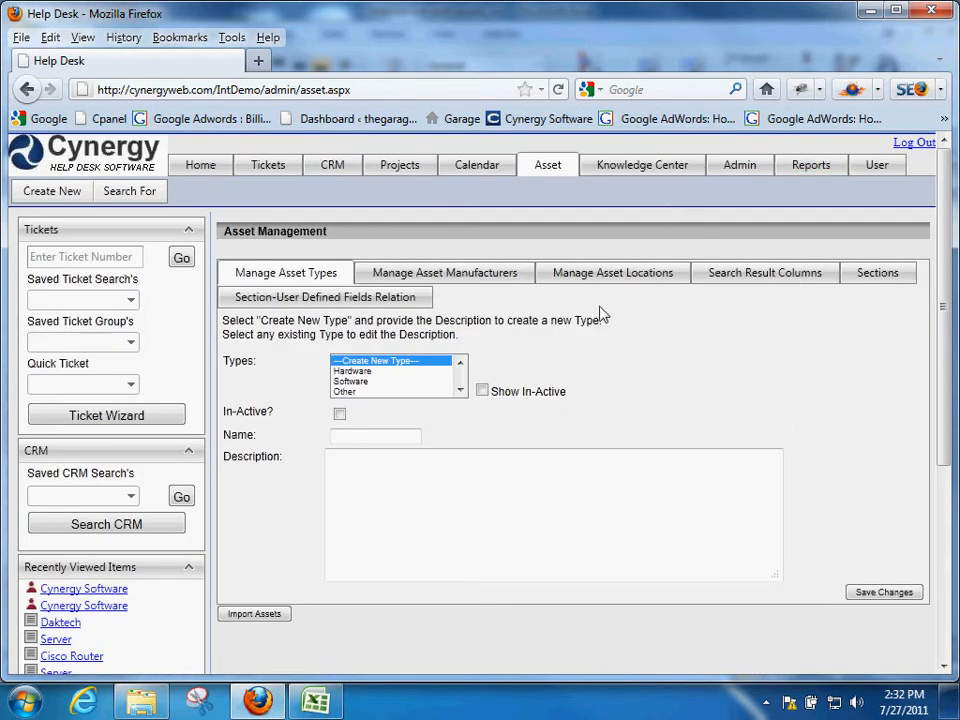
Search the Asset module for all assets using the wildcard % as the item name
{"action": "left_click", "coordinate": [545, 167]}
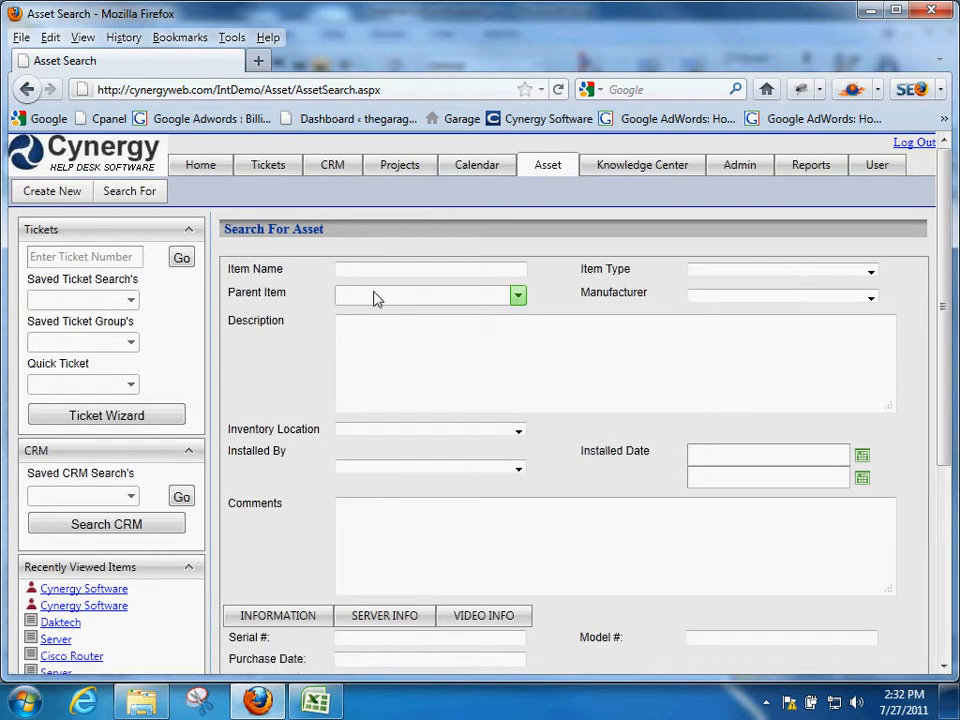
{"action": "left_click", "coordinate": [350, 277]}
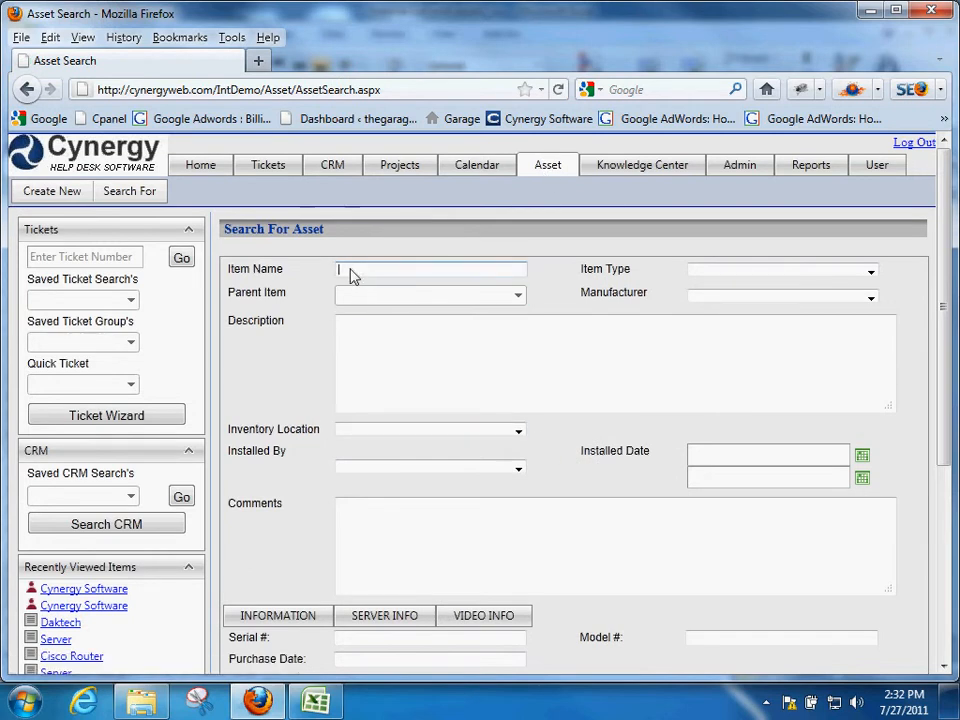
{"action": "type", "text": "%"}
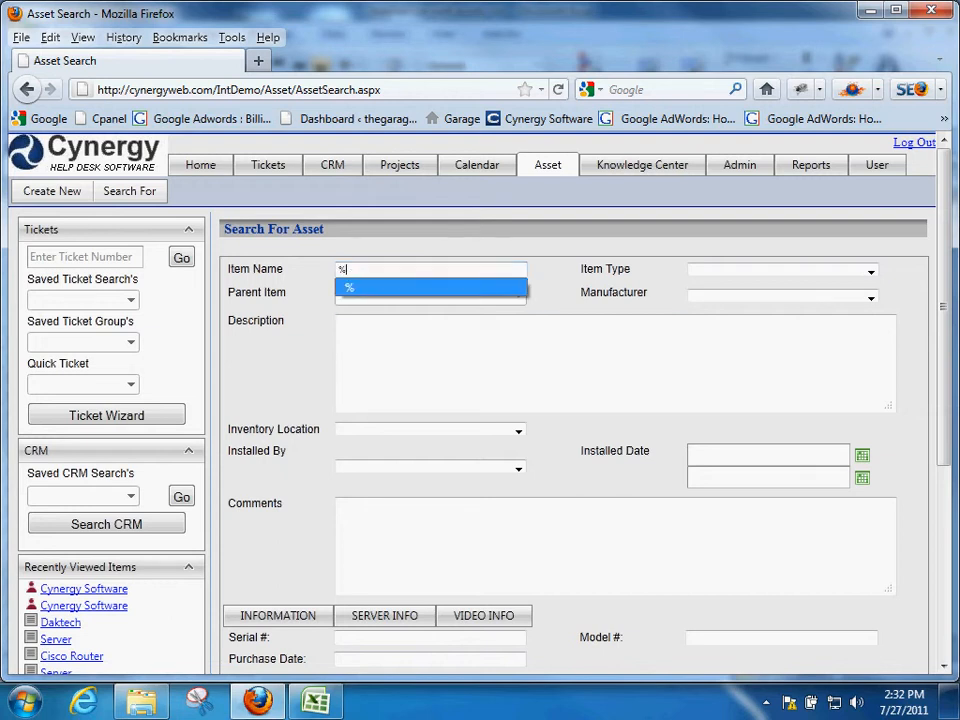
{"action": "left_click_drag", "start_coordinate": [946, 292], "coordinate": [945, 456]}
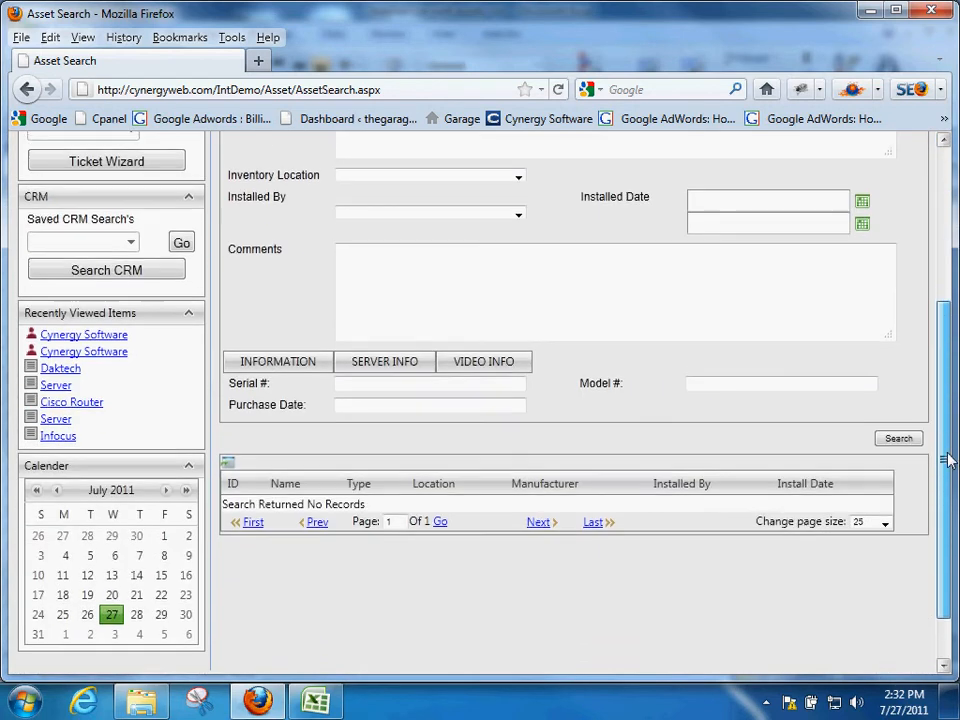
{"action": "left_click", "coordinate": [898, 434]}
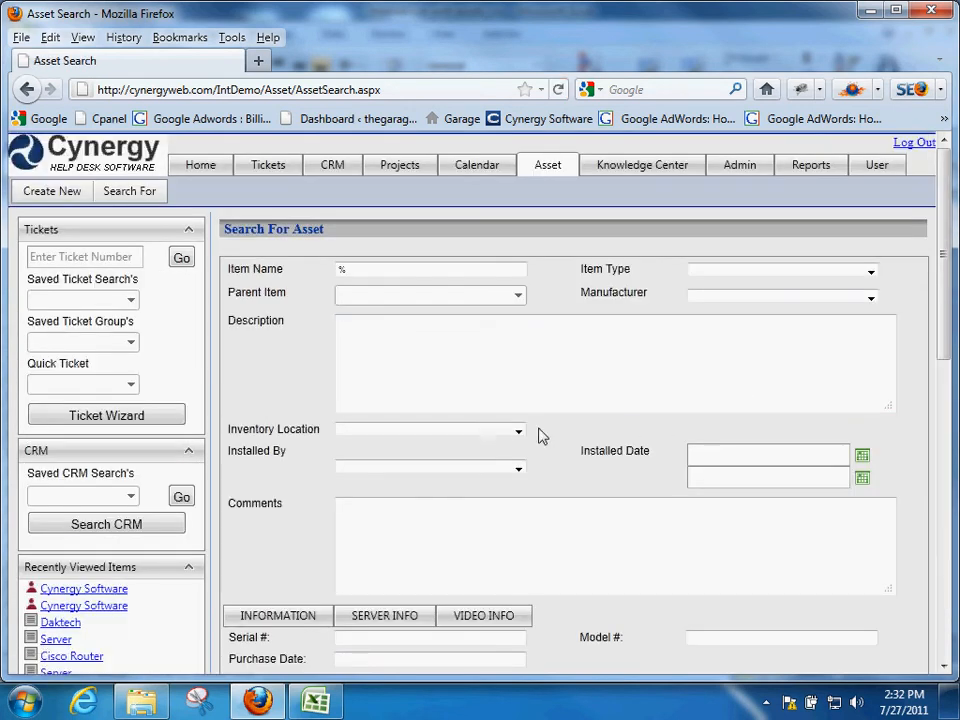
Open the Daktech desktop asset from the search results and examine its serial number, model number and purchase date
{"action": "scroll", "coordinate": [538, 435], "scroll_direction": "down", "scroll_amount": 8}
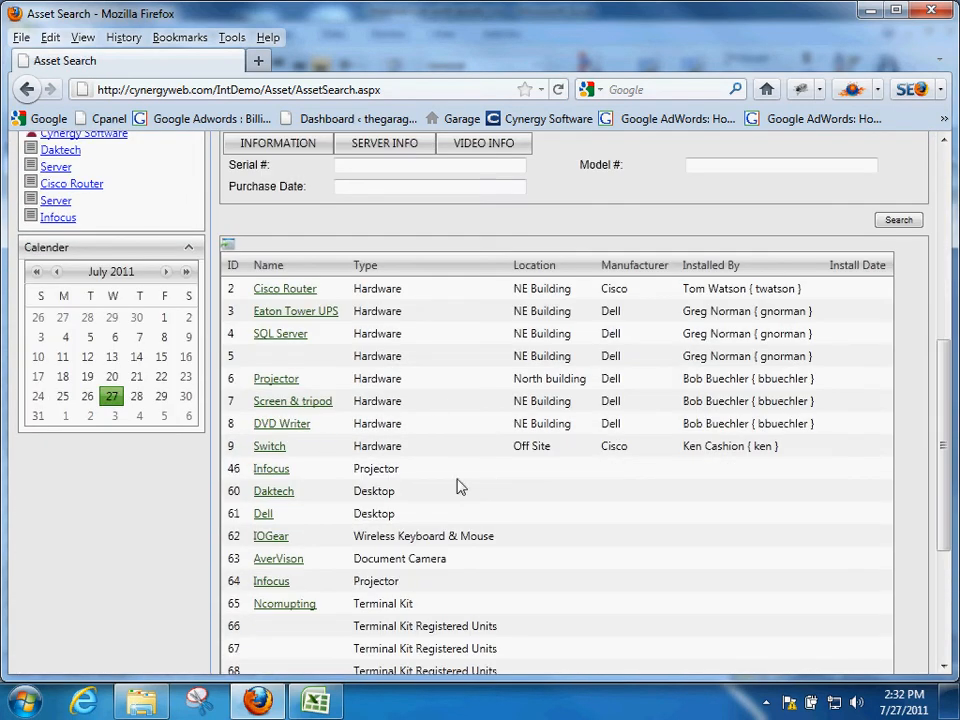
{"action": "left_click", "coordinate": [270, 495]}
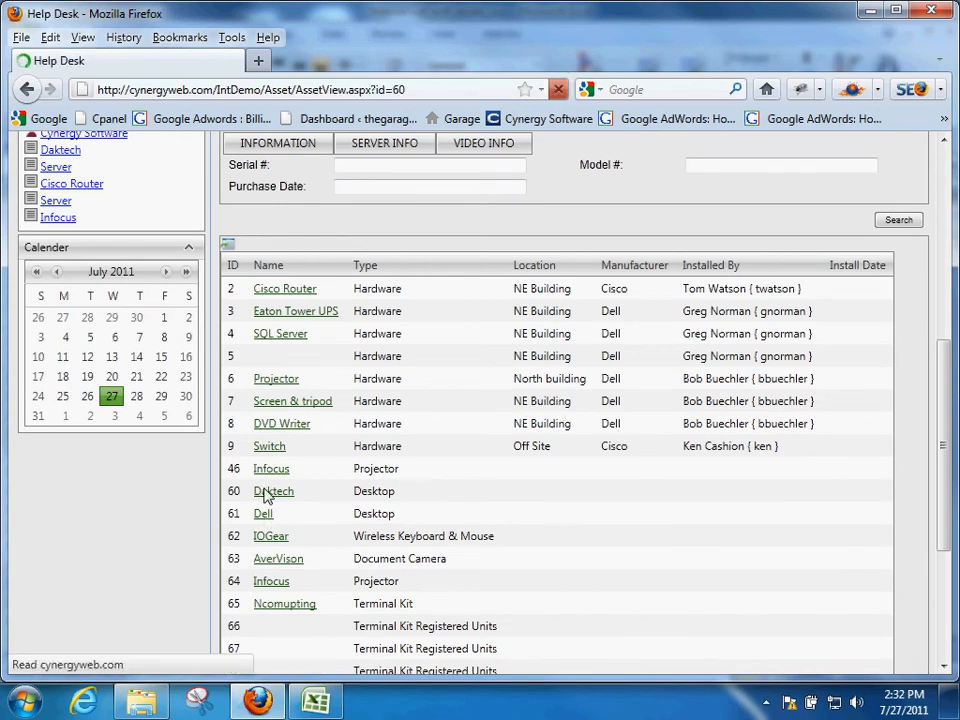
{"action": "scroll", "coordinate": [534, 437], "scroll_direction": "down", "scroll_amount": 5}
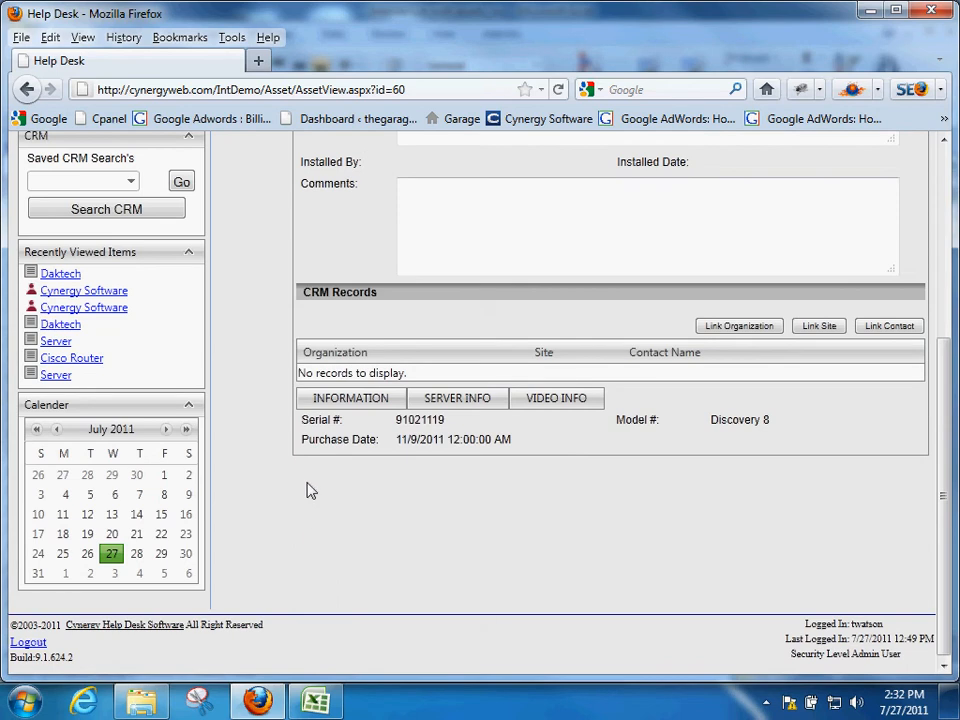
{"action": "left_click_drag", "start_coordinate": [306, 420], "coordinate": [671, 454]}
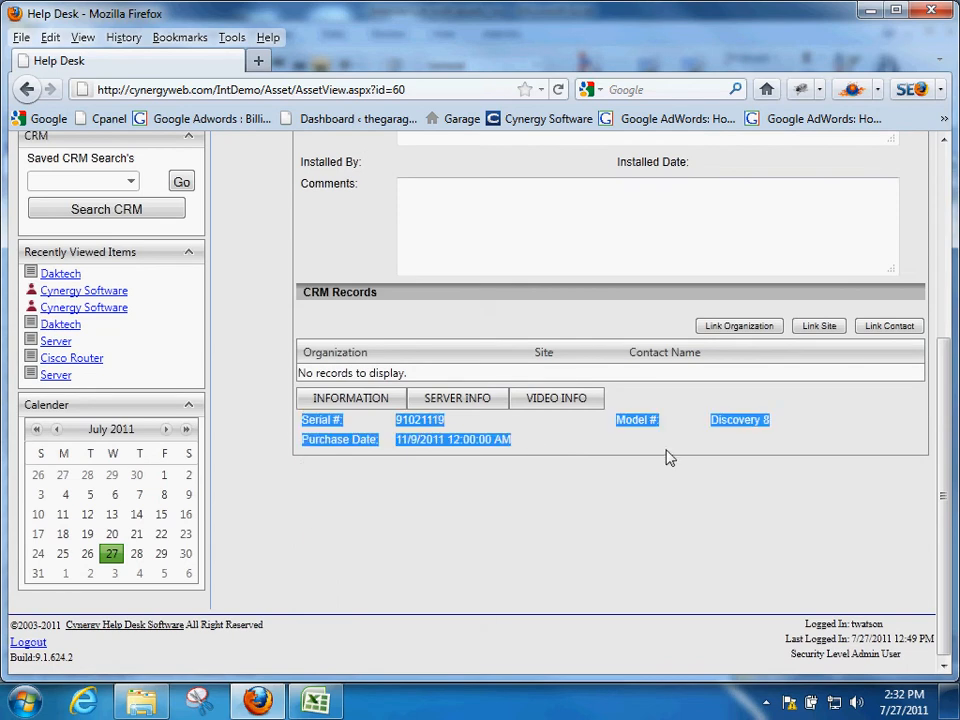
{"action": "left_click", "coordinate": [848, 430]}
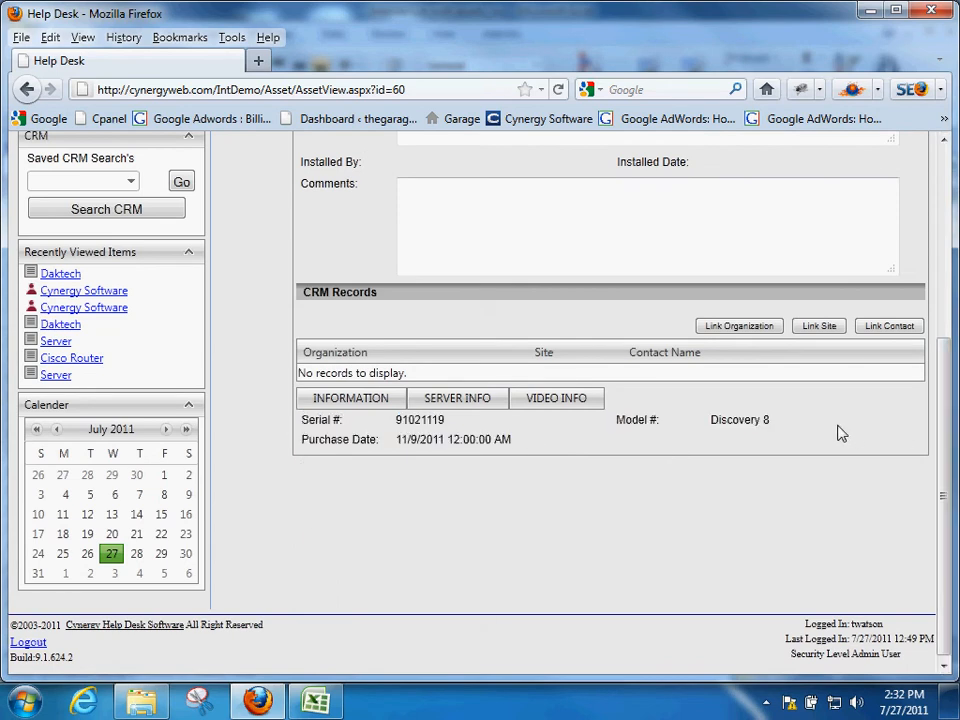